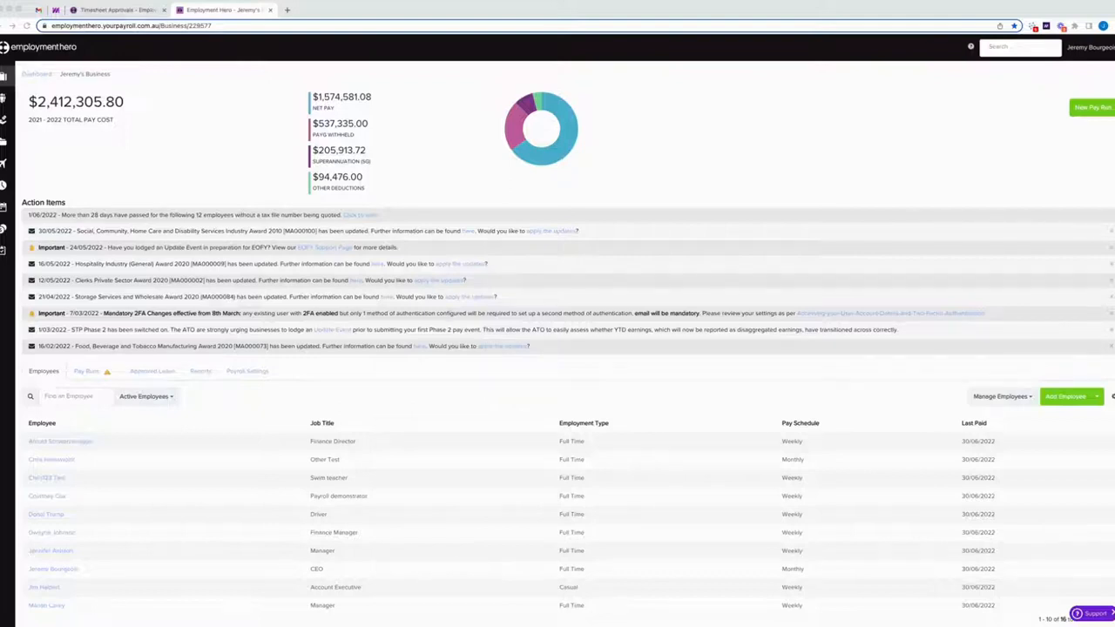
# - Create a new pay run on the Weekly schedule, importing all unpaid timesheets up to 17/06/2022
pyautogui.click(1093, 108)
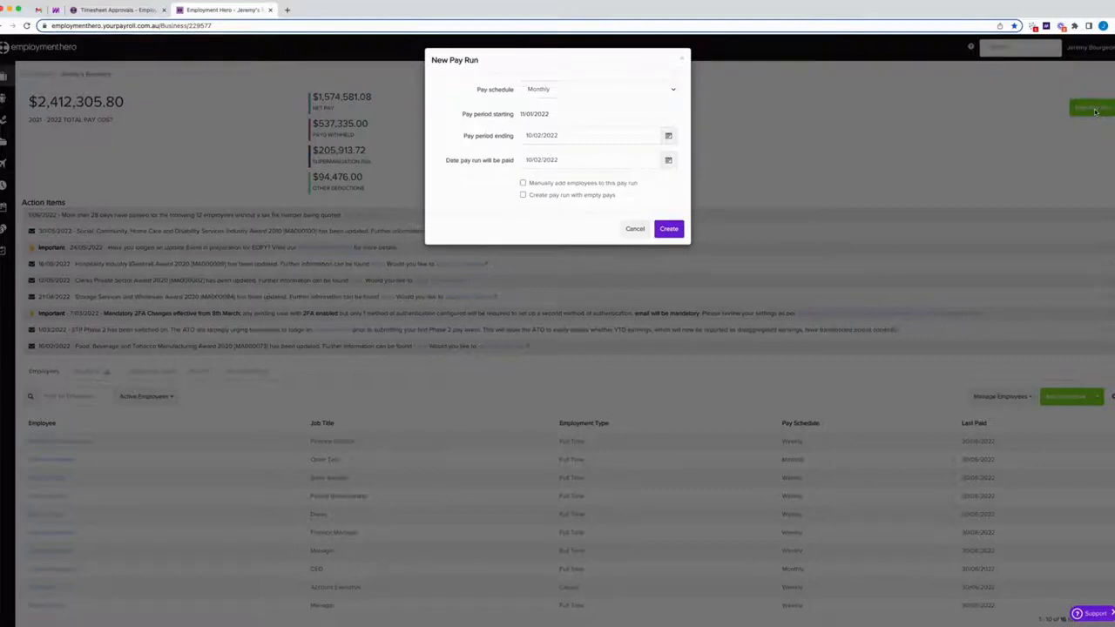
pyautogui.click(573, 89)
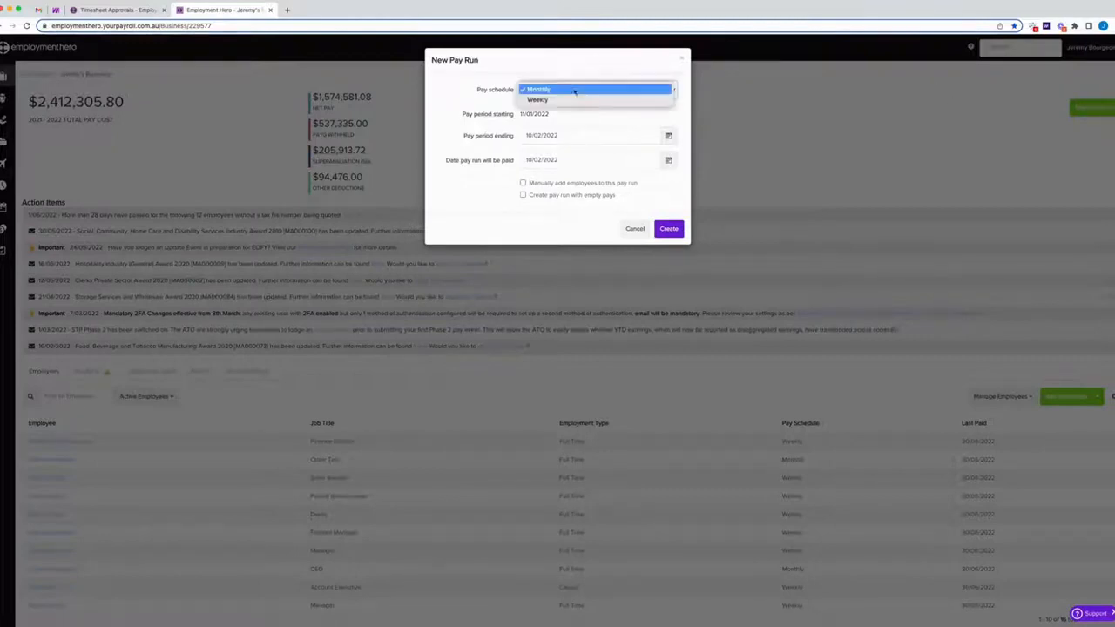
pyautogui.click(568, 101)
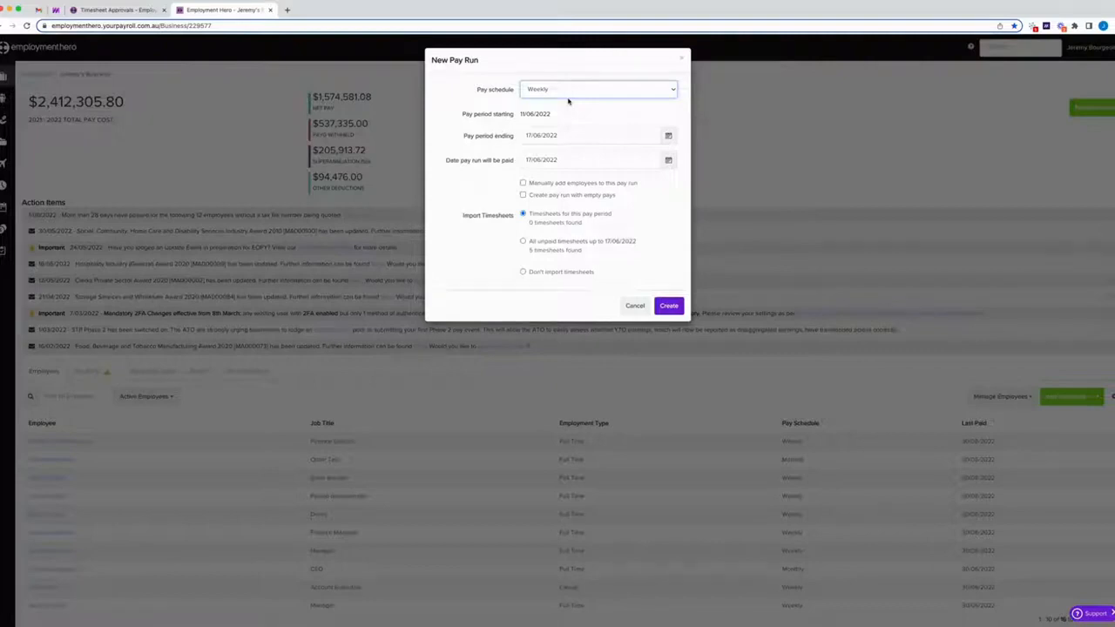
pyautogui.click(560, 242)
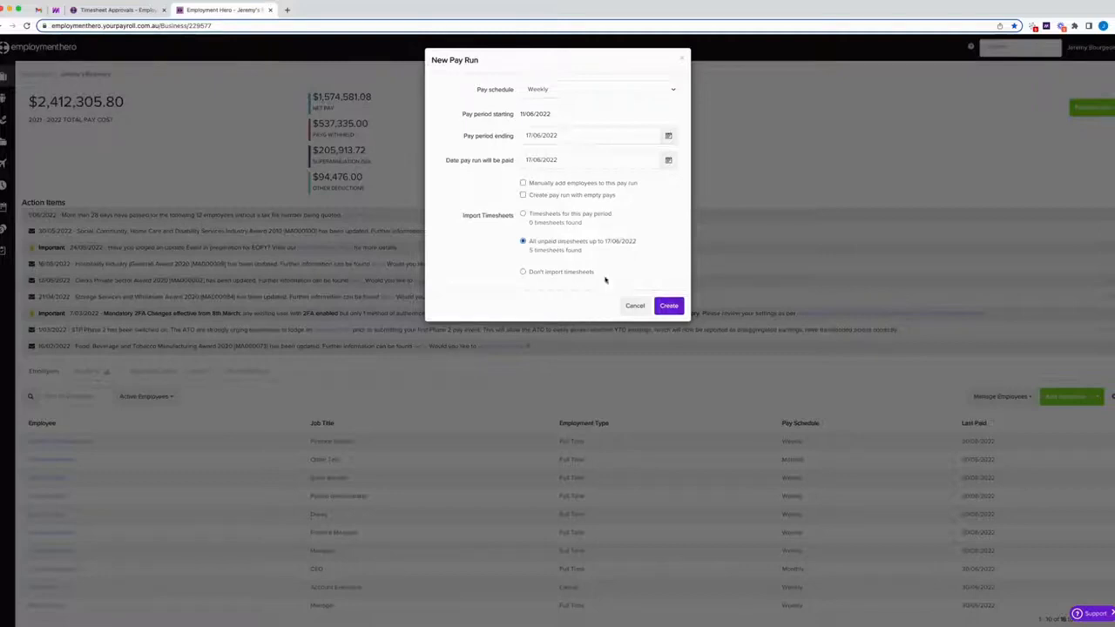
pyautogui.click(668, 306)
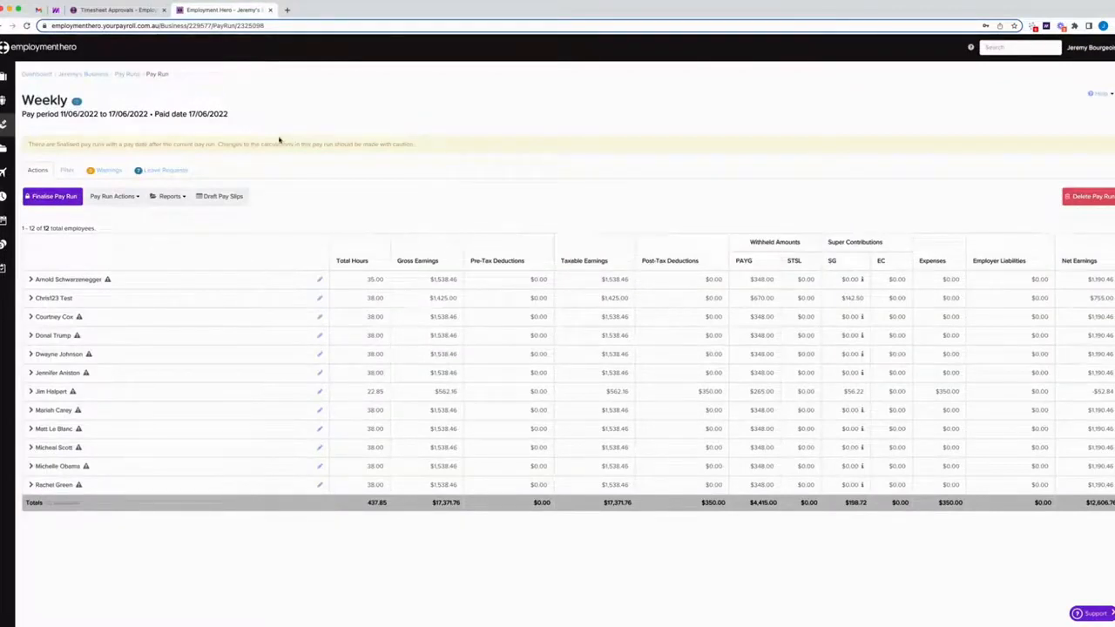
# - Review the pay run's warnings and its approved leave requests
pyautogui.click(99, 173)
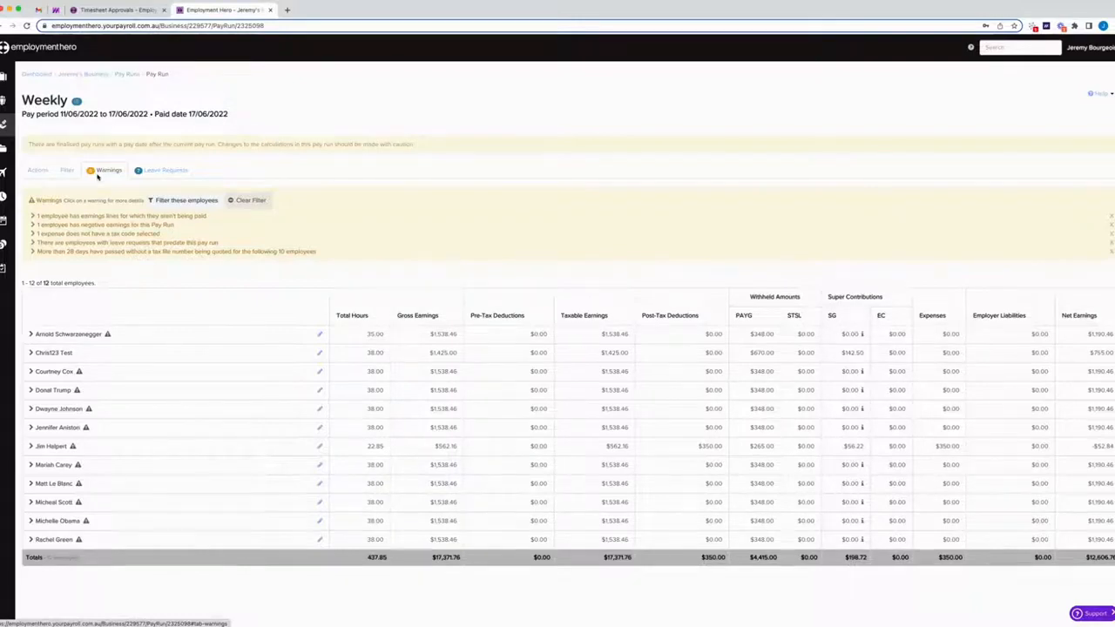
pyautogui.click(154, 171)
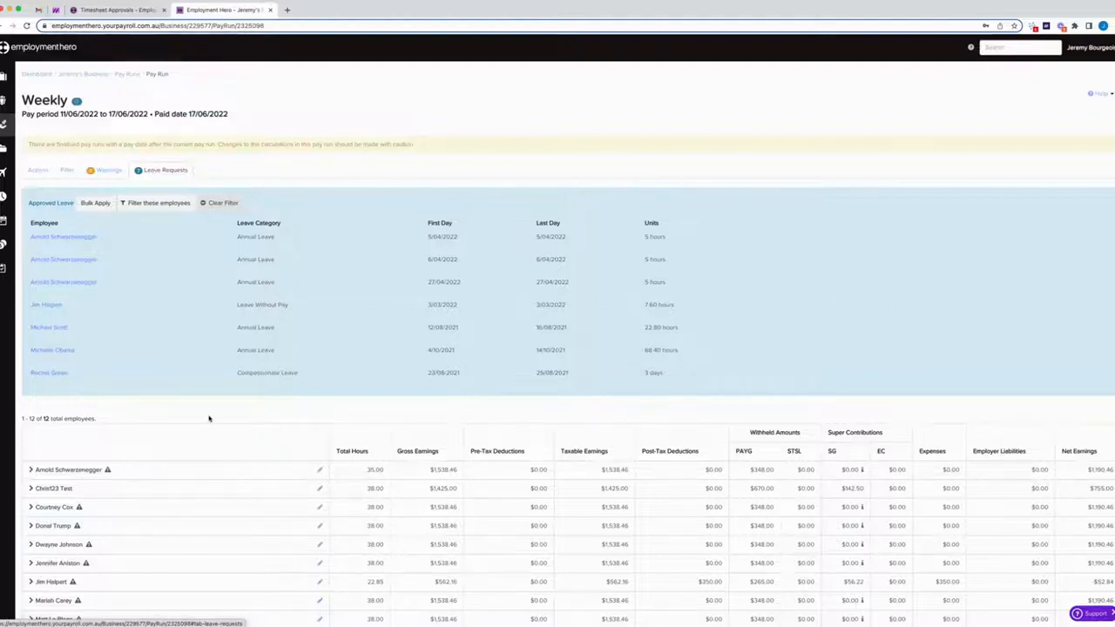
pyautogui.scroll(-2, 209, 418)
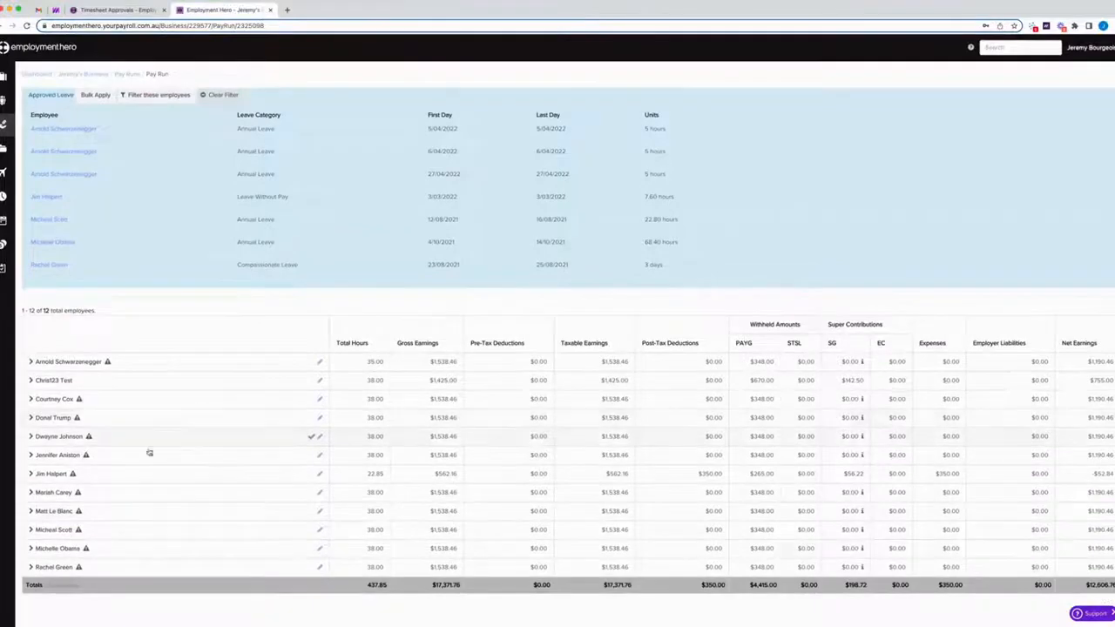
# - Expand the employee with 22.85 total hours and examine the shift times, hours, rates, pay conditions, leave, deductions and expenses
pyautogui.click(52, 473)
pyautogui.scroll(-2, 52, 475)
pyautogui.scroll(-1, 54, 478)
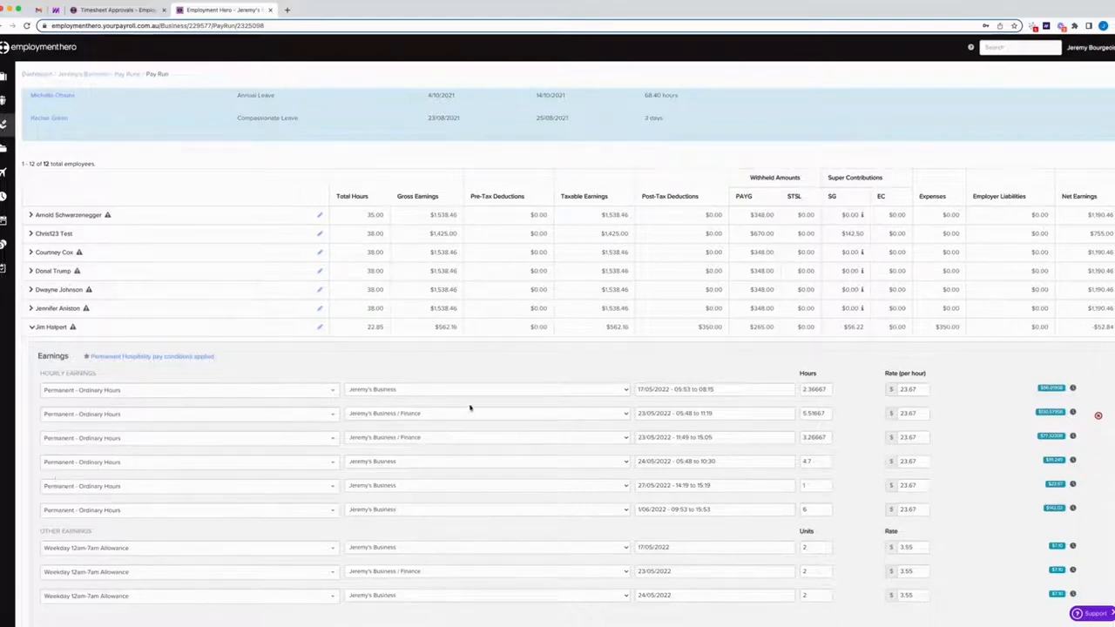
pyautogui.moveTo(716, 388); pyautogui.dragTo(637, 388)
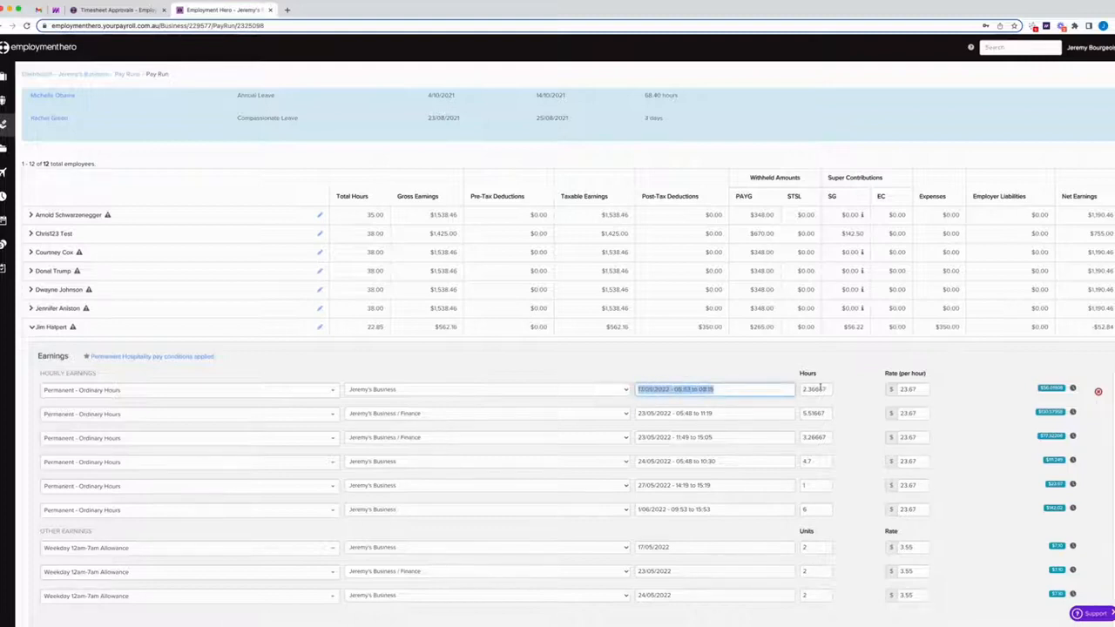
pyautogui.moveTo(819, 389); pyautogui.dragTo(796, 388)
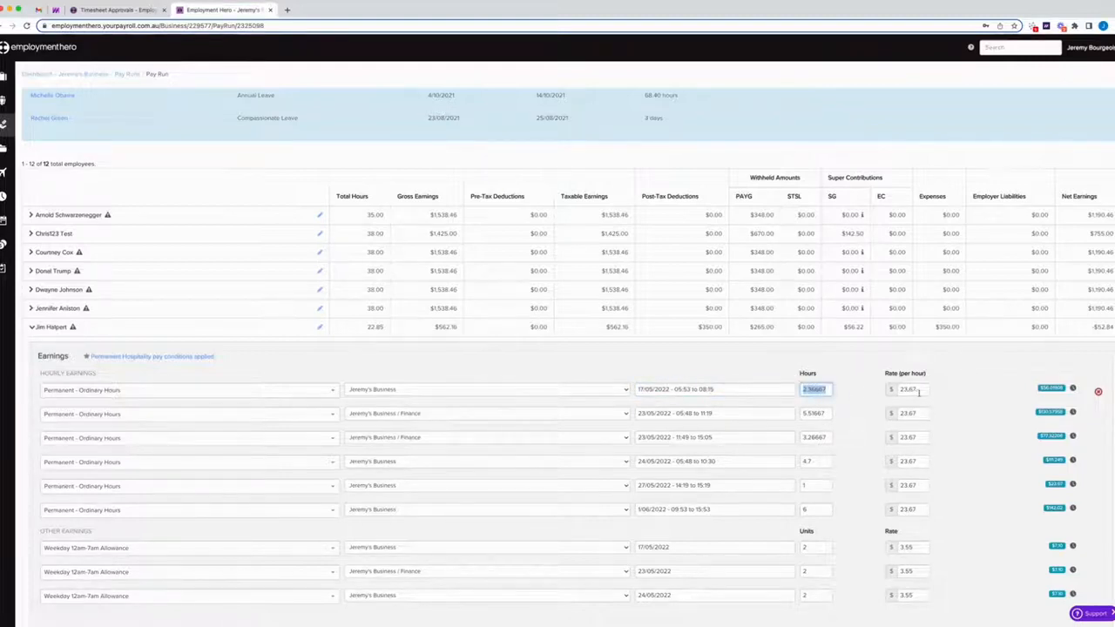
pyautogui.moveTo(916, 391); pyautogui.dragTo(909, 391)
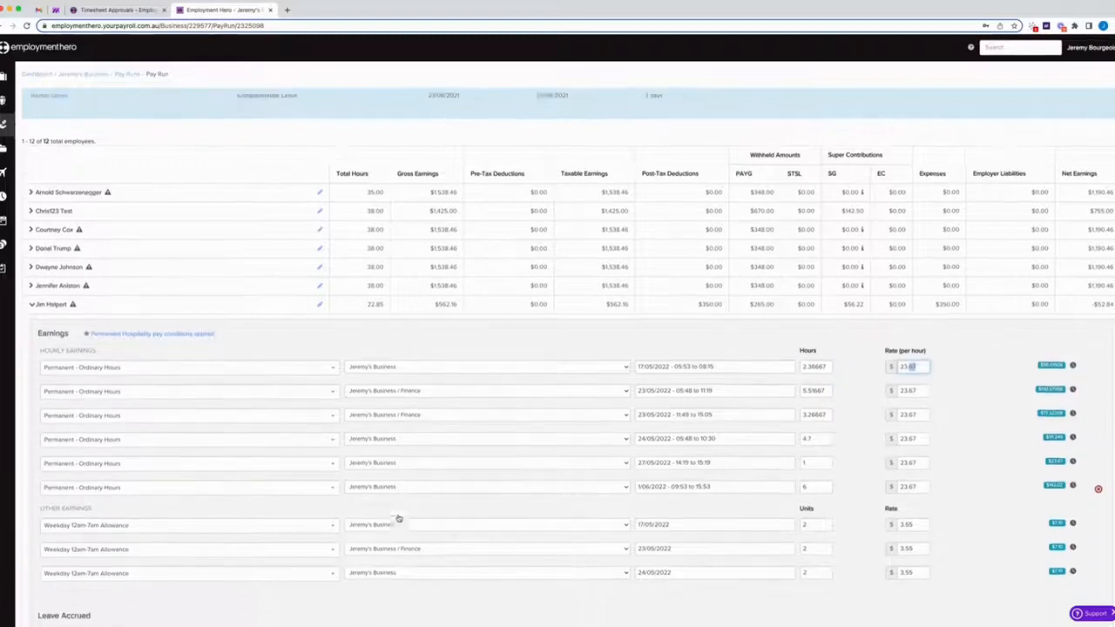
pyautogui.scroll(-2, 398, 520)
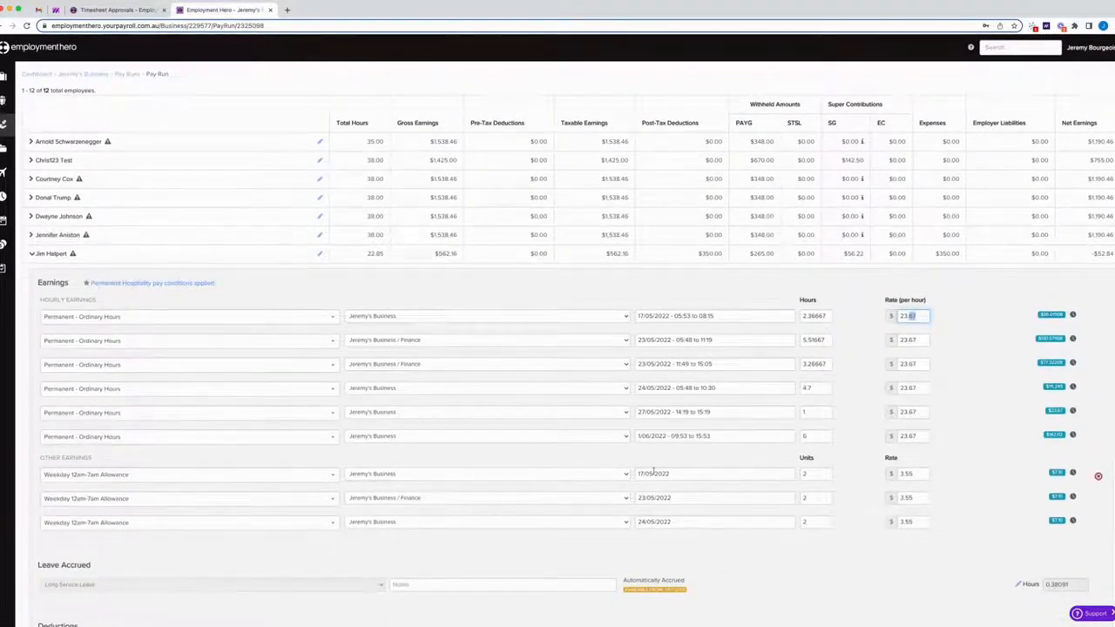
pyautogui.moveTo(230, 284); pyautogui.dragTo(88, 286)
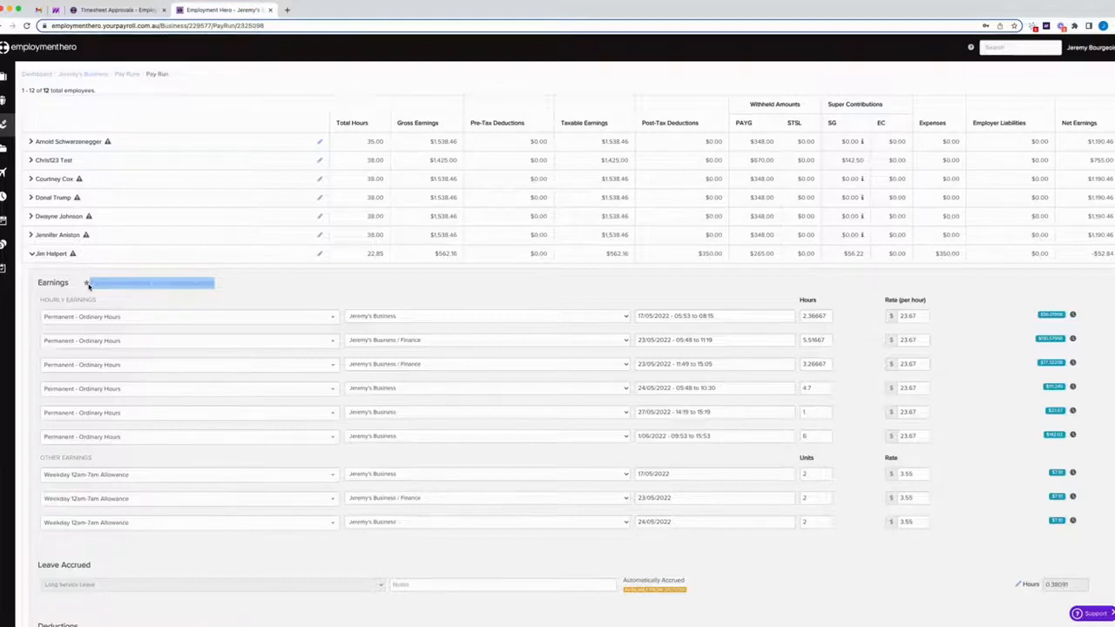
pyautogui.scroll(-4, 112, 287)
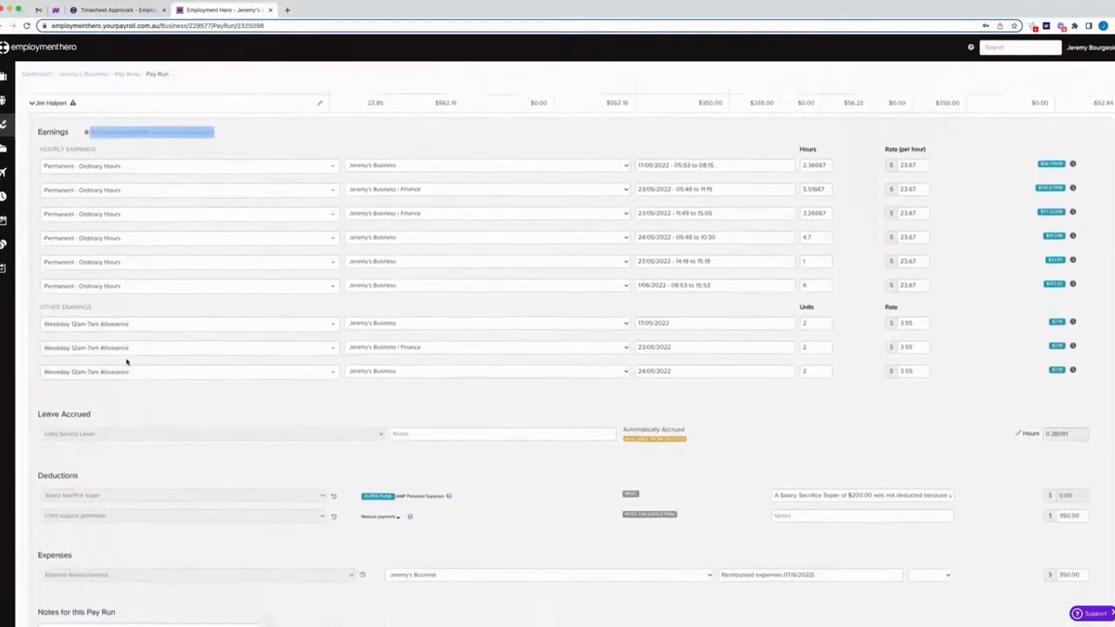
pyautogui.scroll(-2, 127, 362)
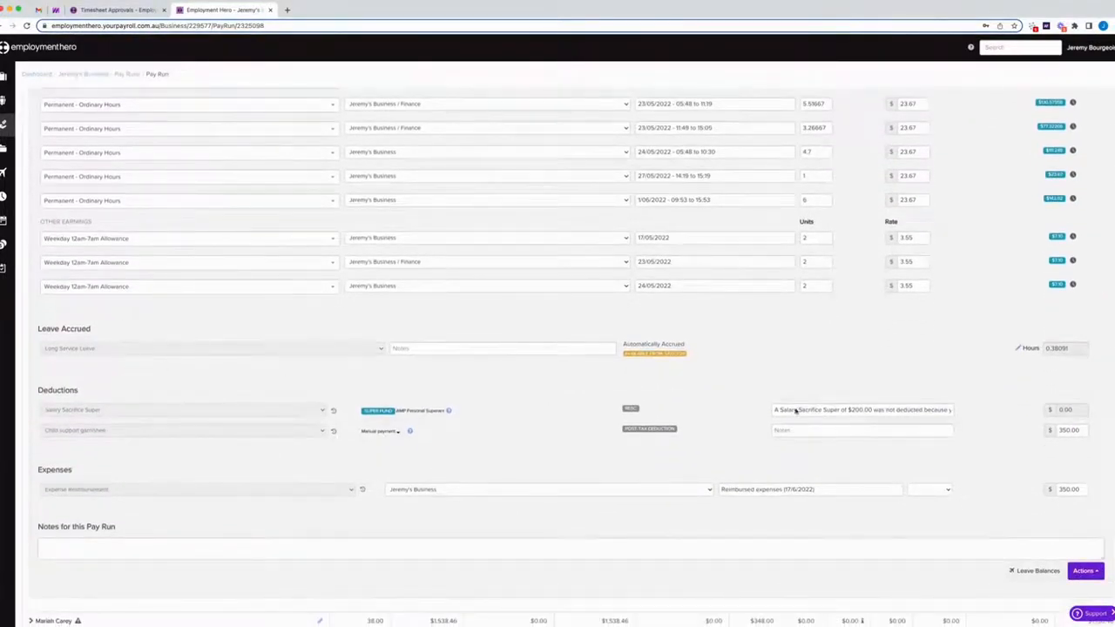
# - Add an earnings line to the expanded employee's pay and set its pay category to Commission
pyautogui.click(1085, 573)
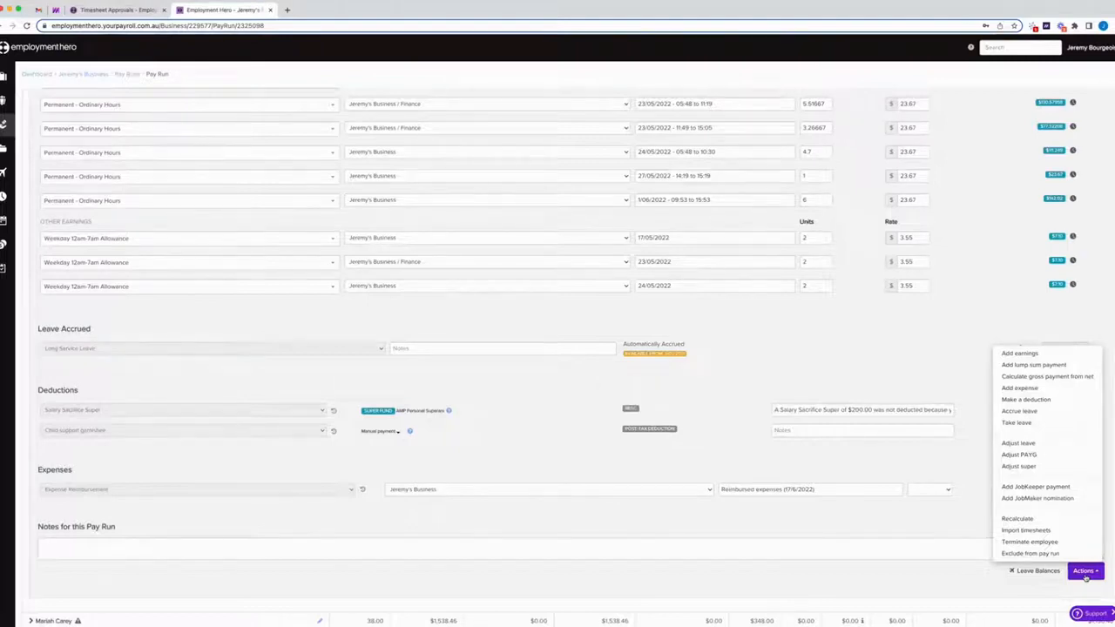
pyautogui.click(1032, 354)
pyautogui.click(170, 225)
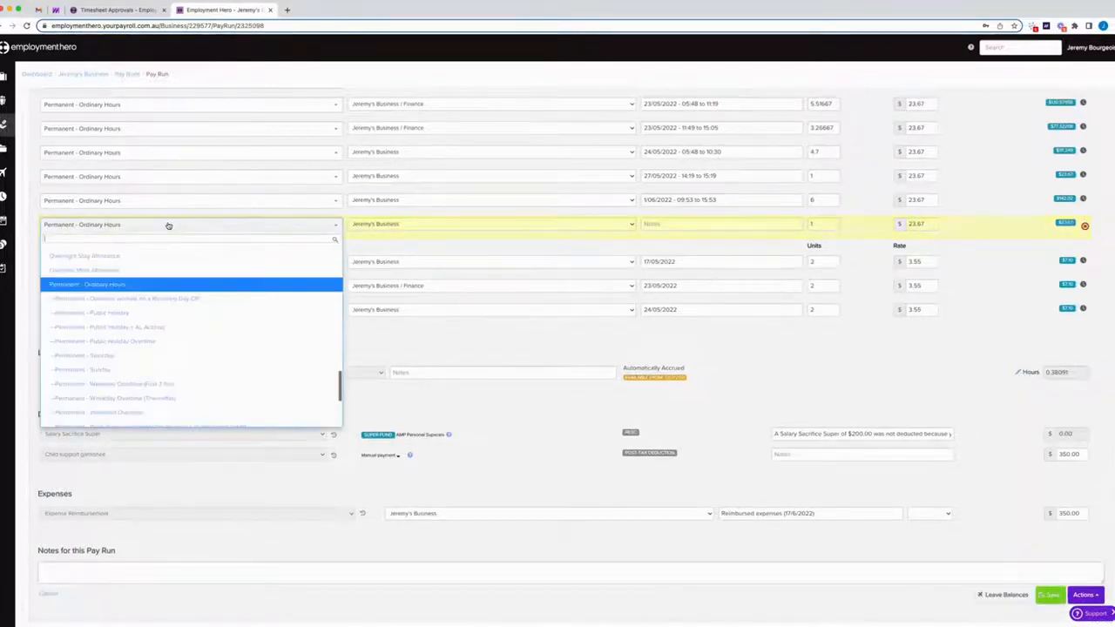
pyautogui.write('com')
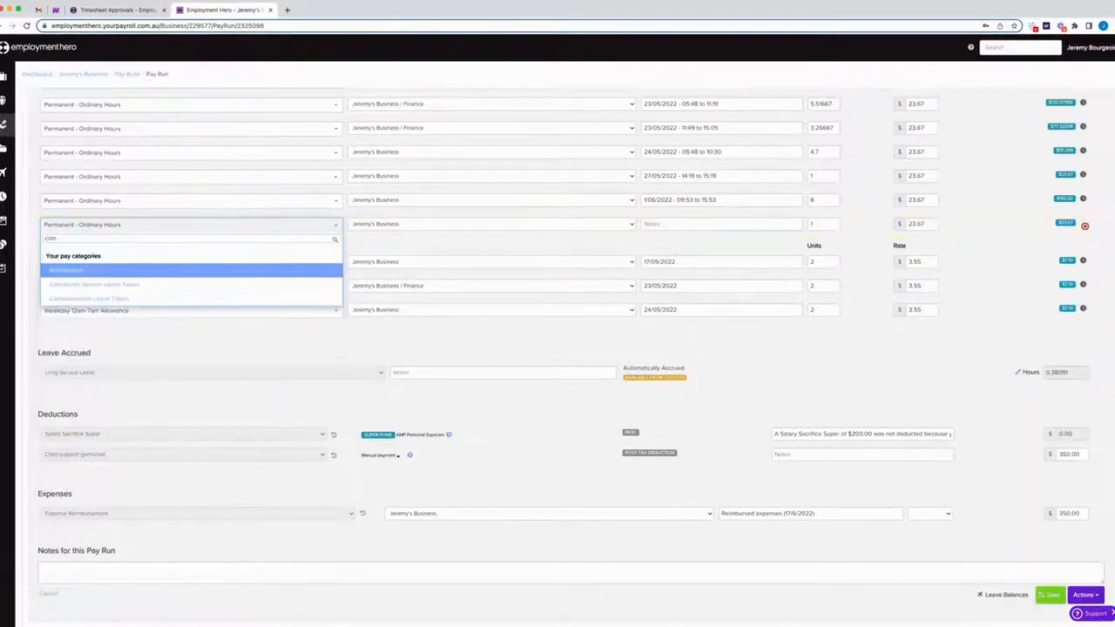
pyautogui.press('Return')
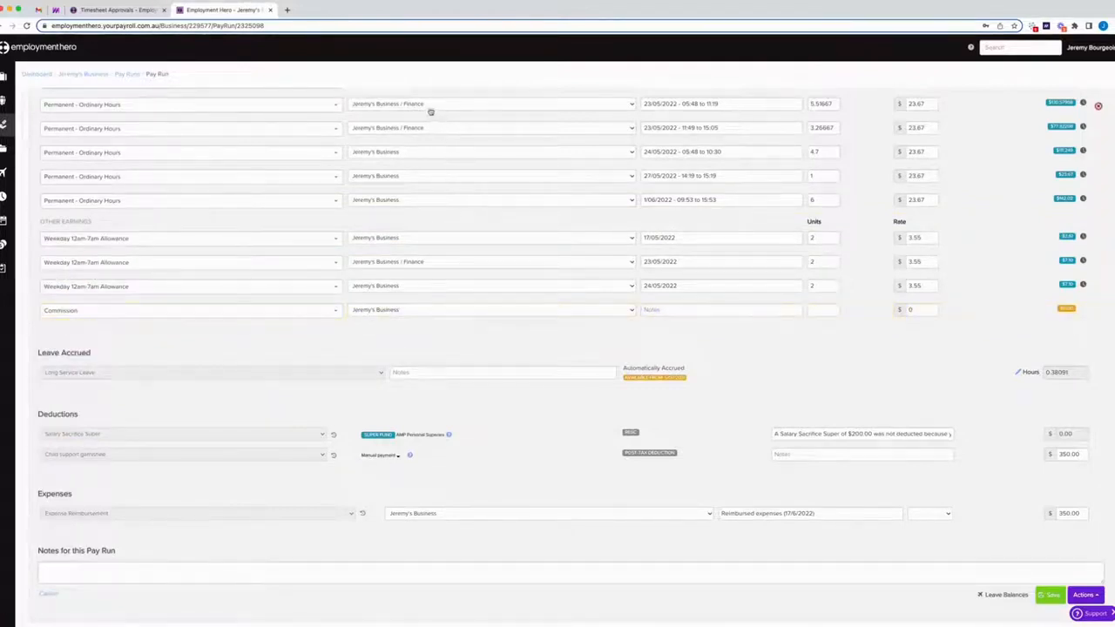
# - Assign the Commission line to the Finance location and set its rate to $3000
pyautogui.scroll(2, 436, 174)
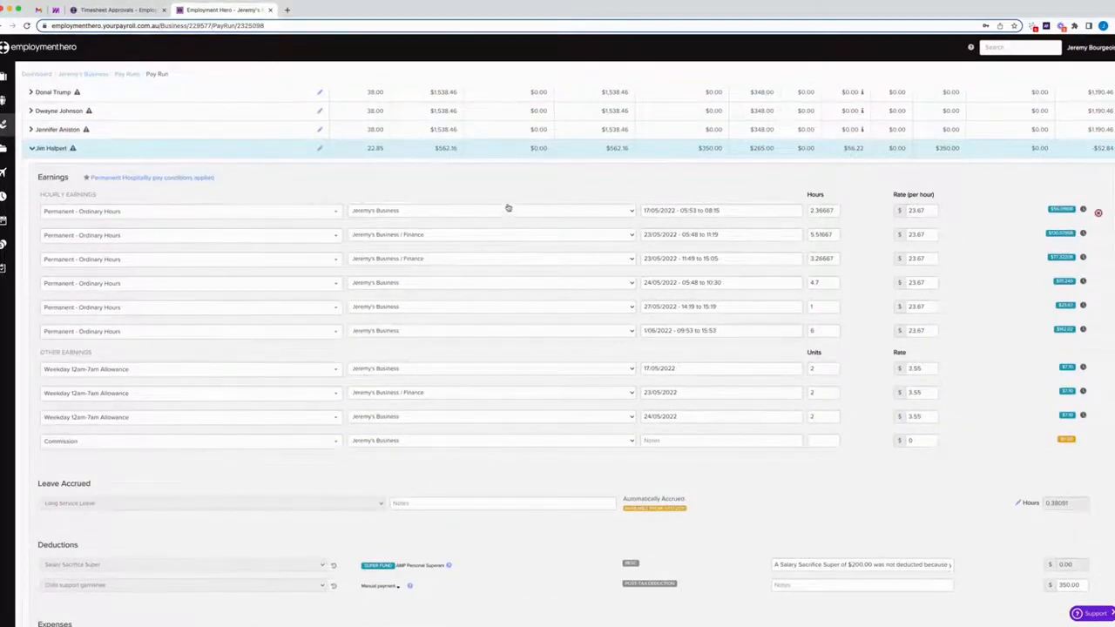
pyautogui.click(391, 439)
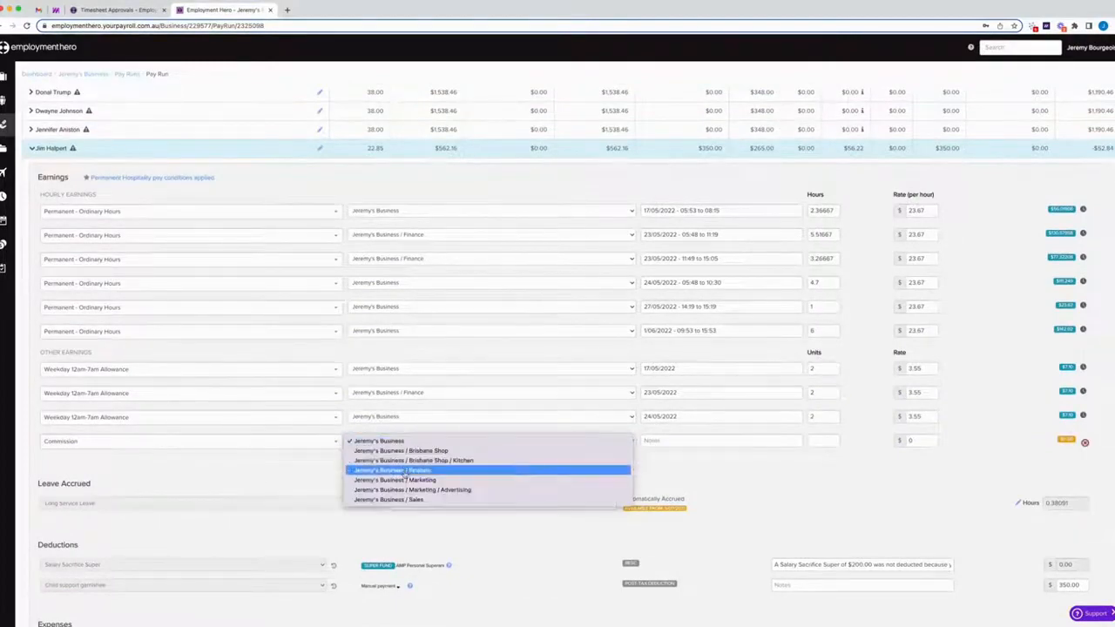
pyautogui.click(405, 470)
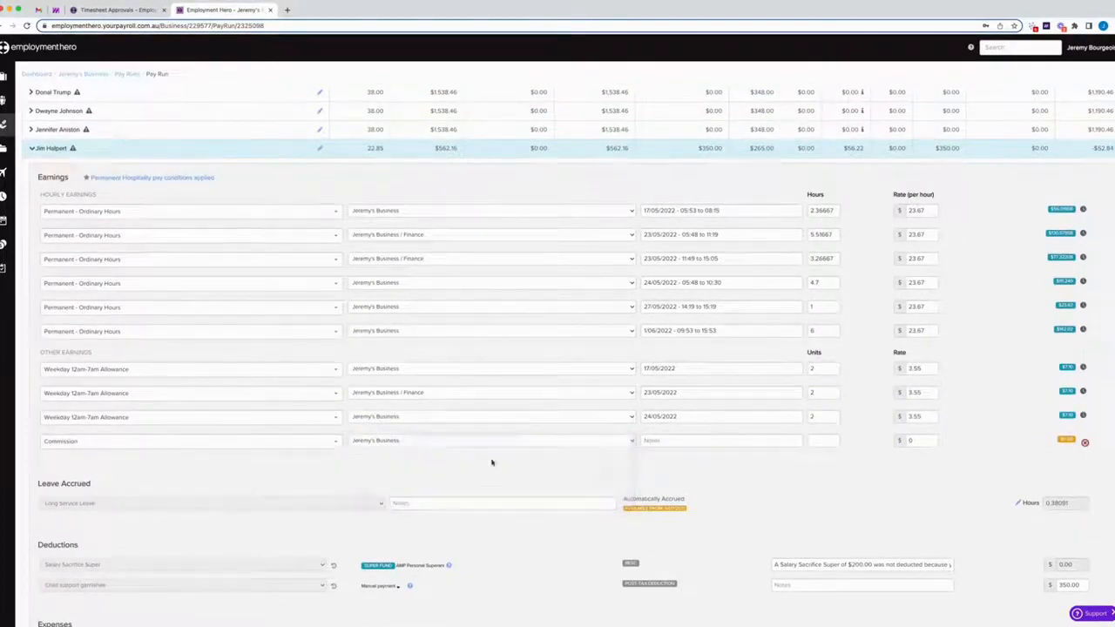
pyautogui.click(910, 442)
pyautogui.write('9')
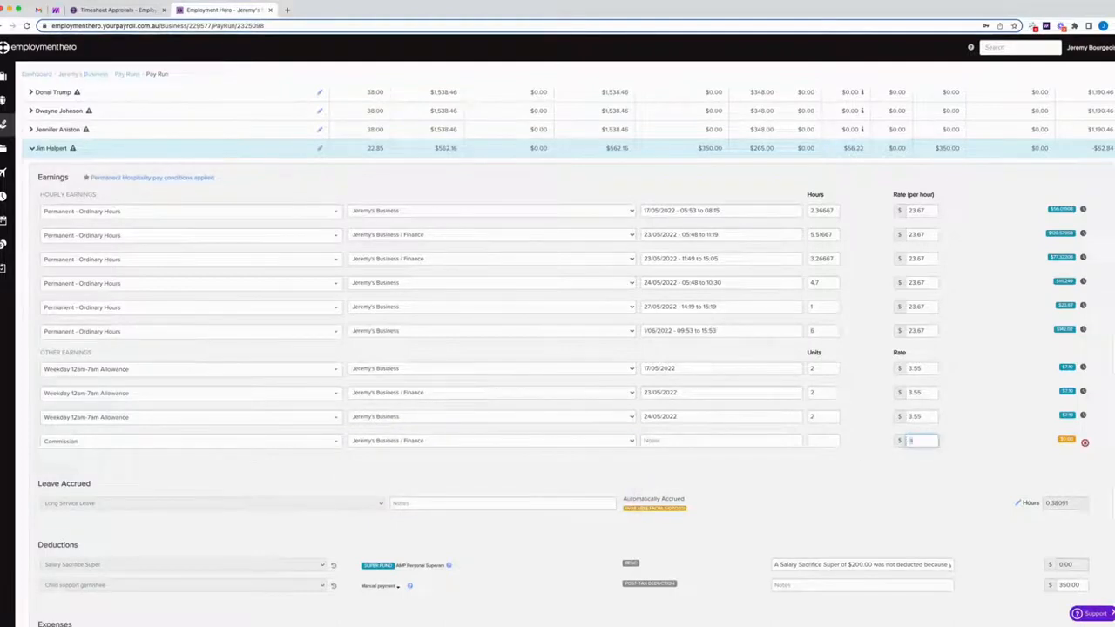
pyautogui.write('000')
# - Add an expense line to the same employee's pay with an amount of $200.00
pyautogui.scroll(-3, 889, 488)
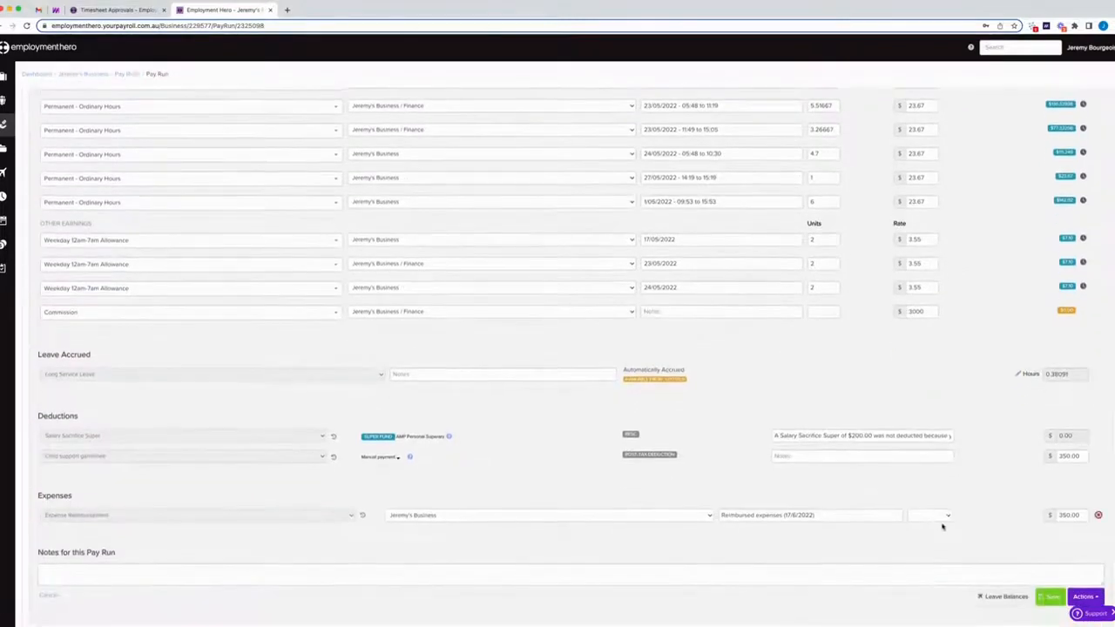
pyautogui.scroll(-1, 942, 526)
pyautogui.click(1084, 550)
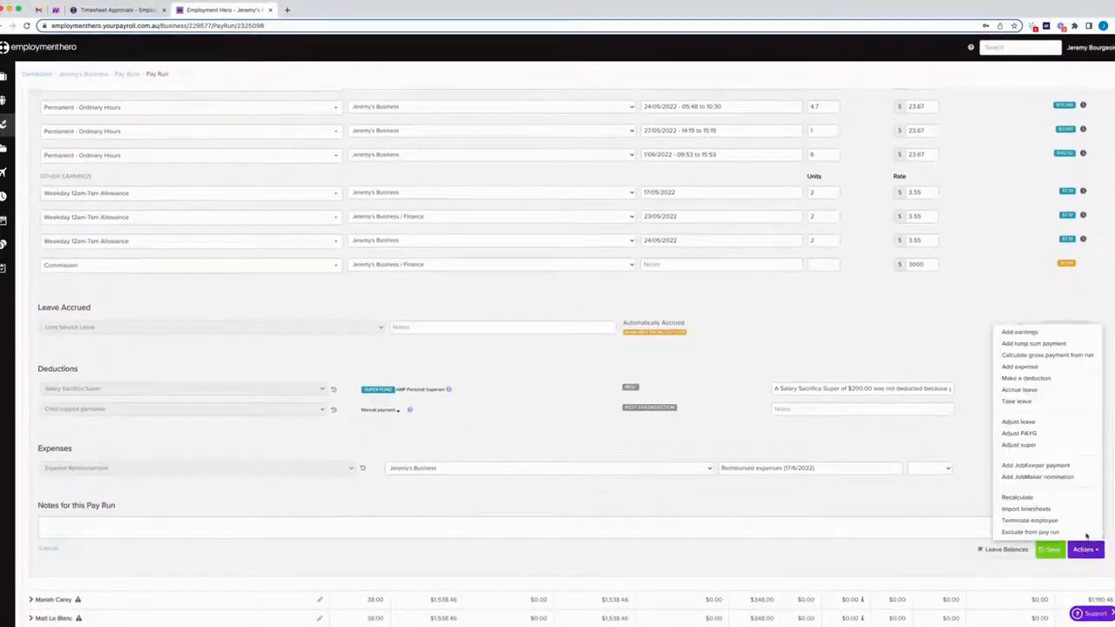
pyautogui.click(1056, 370)
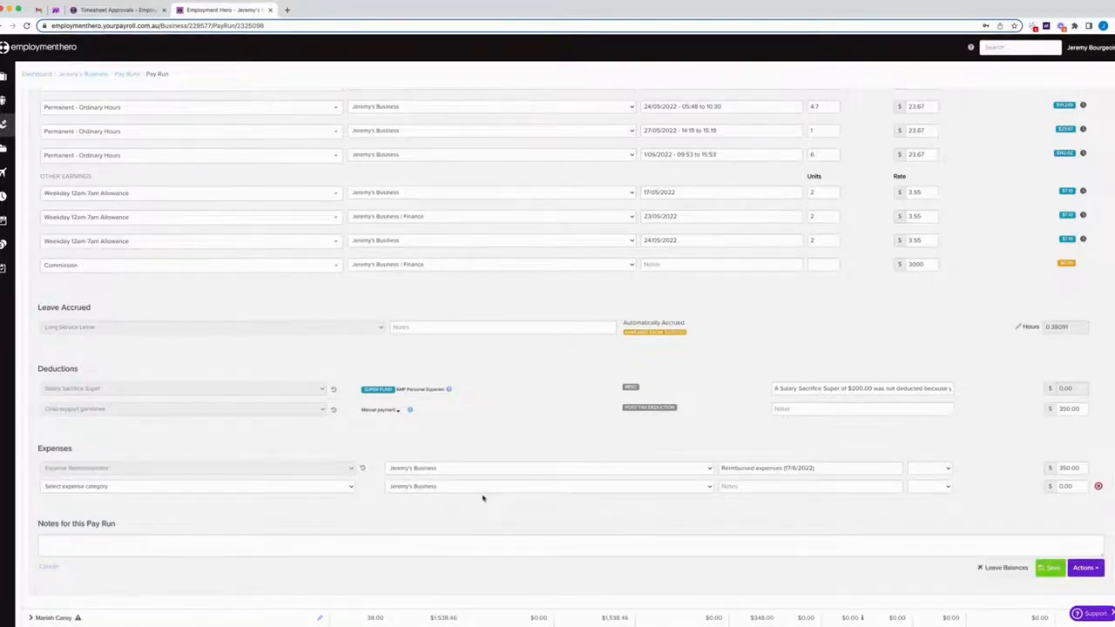
pyautogui.click(1052, 486)
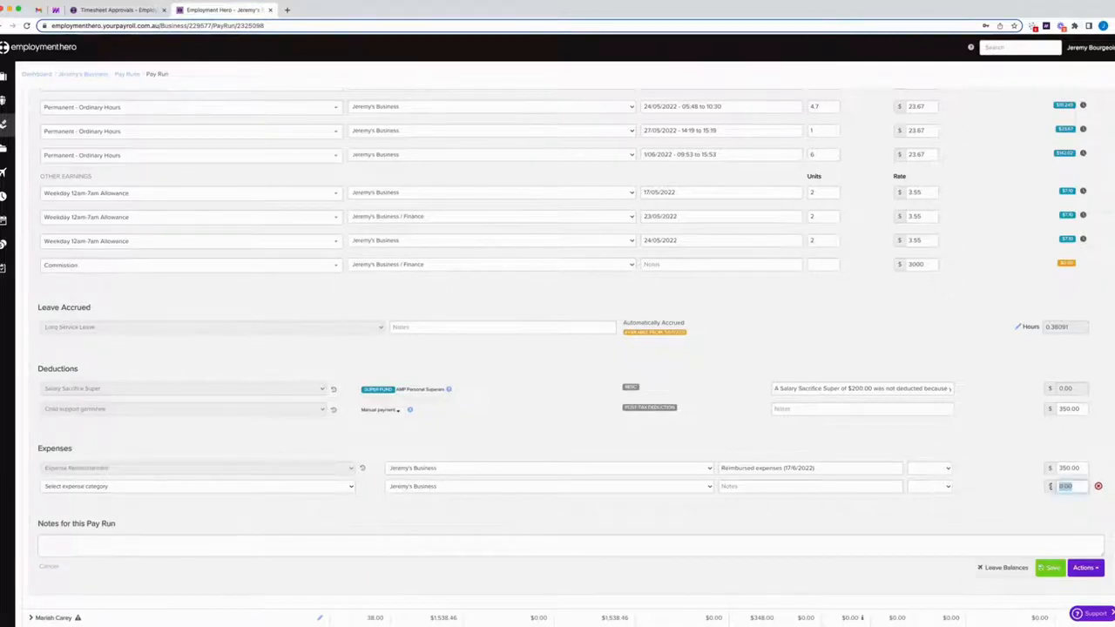
pyautogui.write('20')
pyautogui.click(1087, 568)
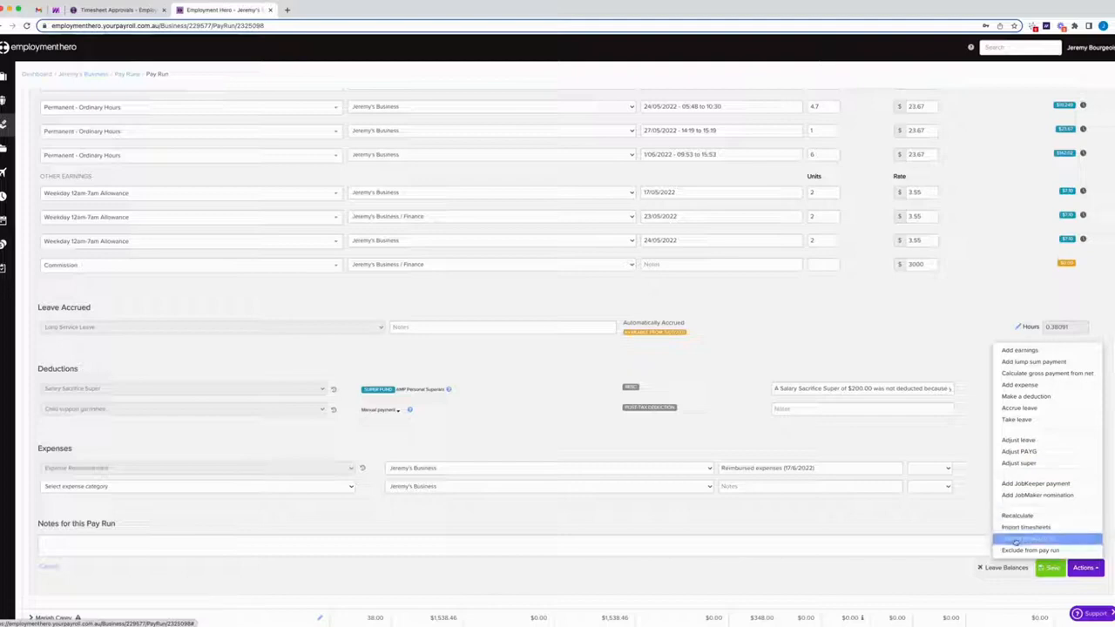
pyautogui.click(923, 539)
pyautogui.scroll(-3, 923, 539)
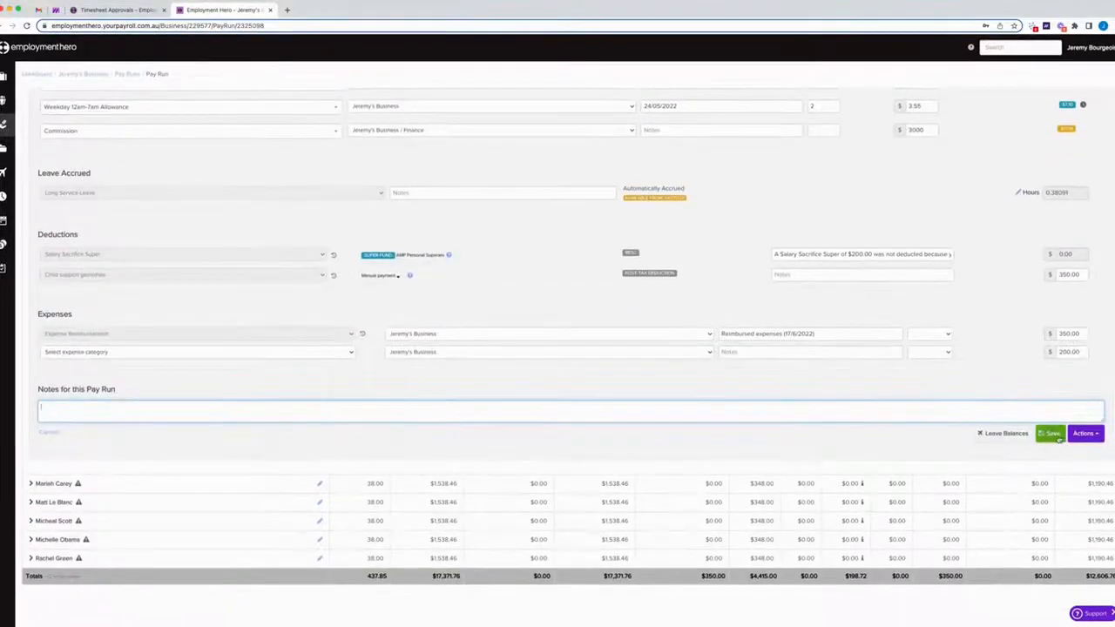
pyautogui.click(553, 475)
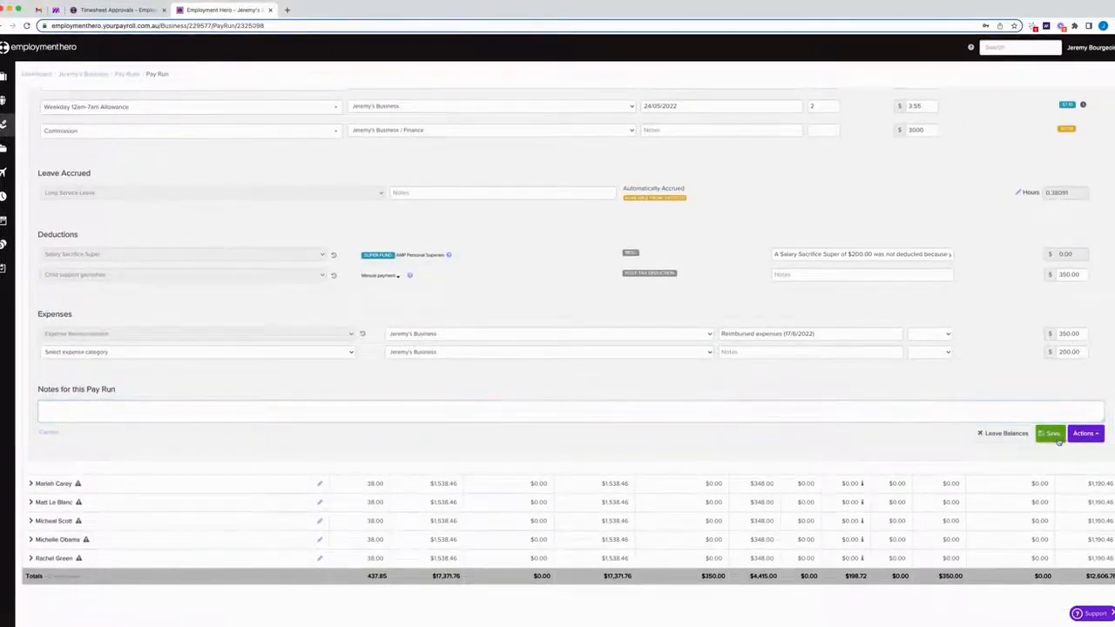
# - Expand the employee directly below the one with 22.85 hours and terminate them as of 17/06/2022 with the reason Redundancy
pyautogui.click(45, 486)
pyautogui.scroll(-5, 376, 503)
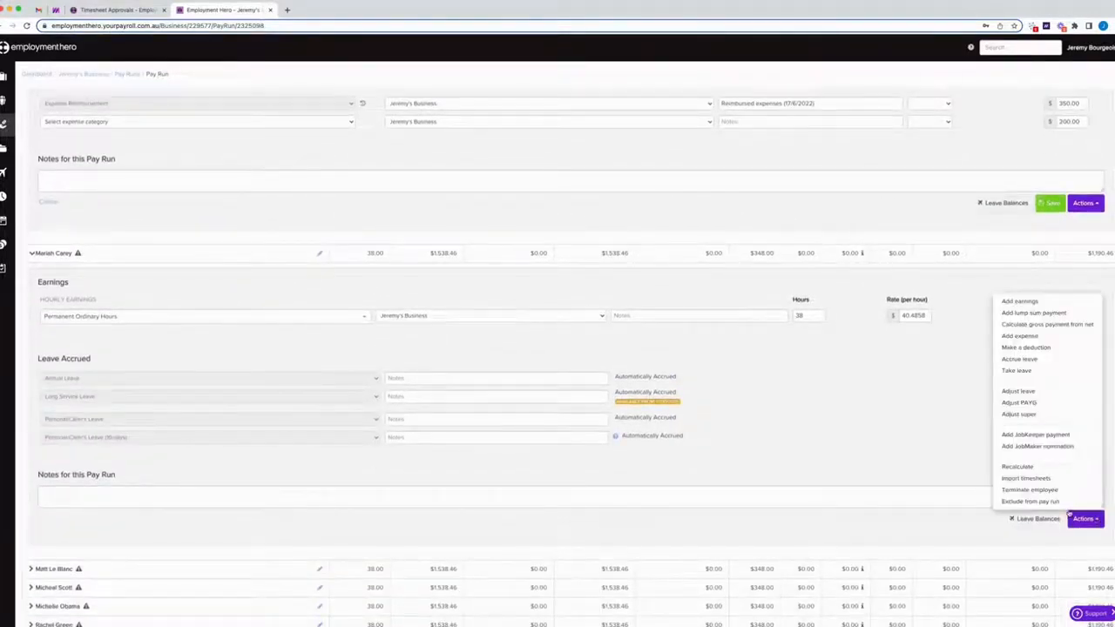
pyautogui.click(1050, 491)
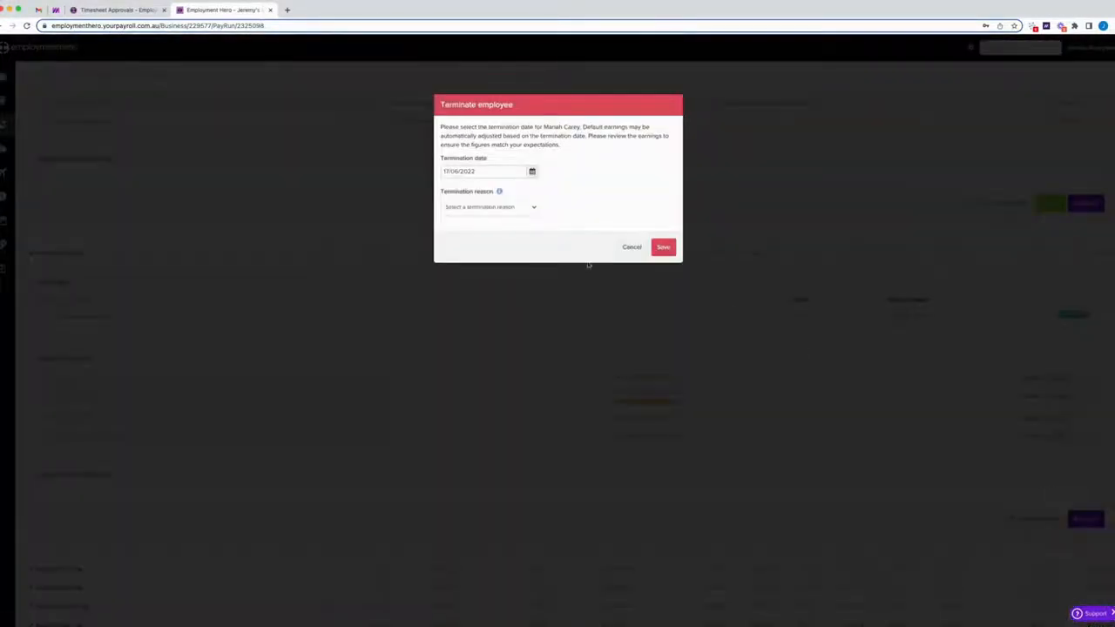
pyautogui.click(452, 207)
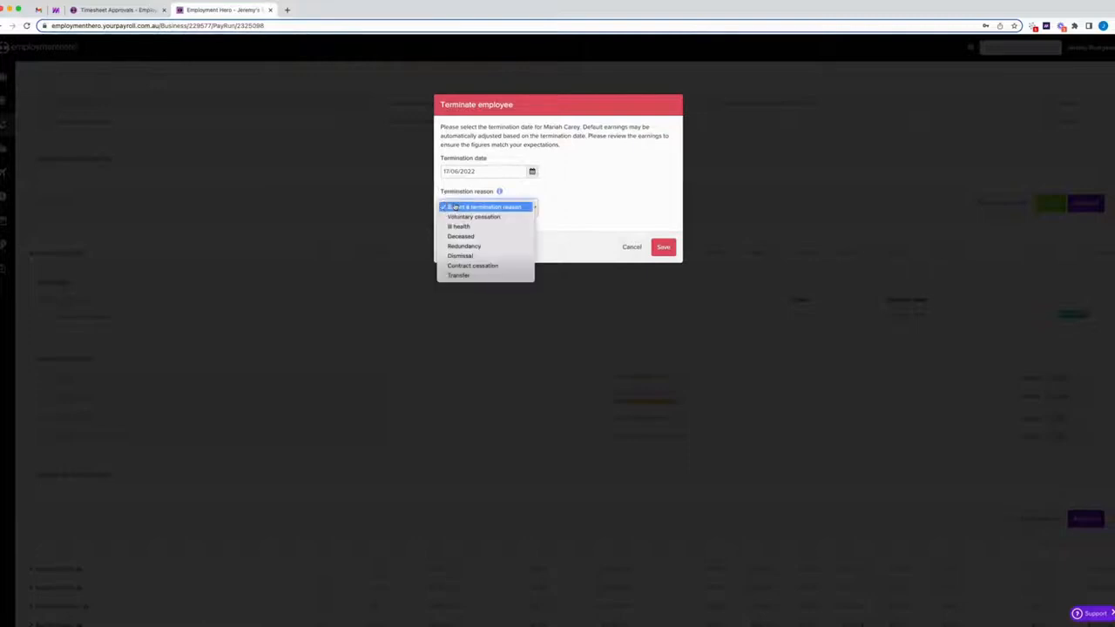
pyautogui.click(521, 247)
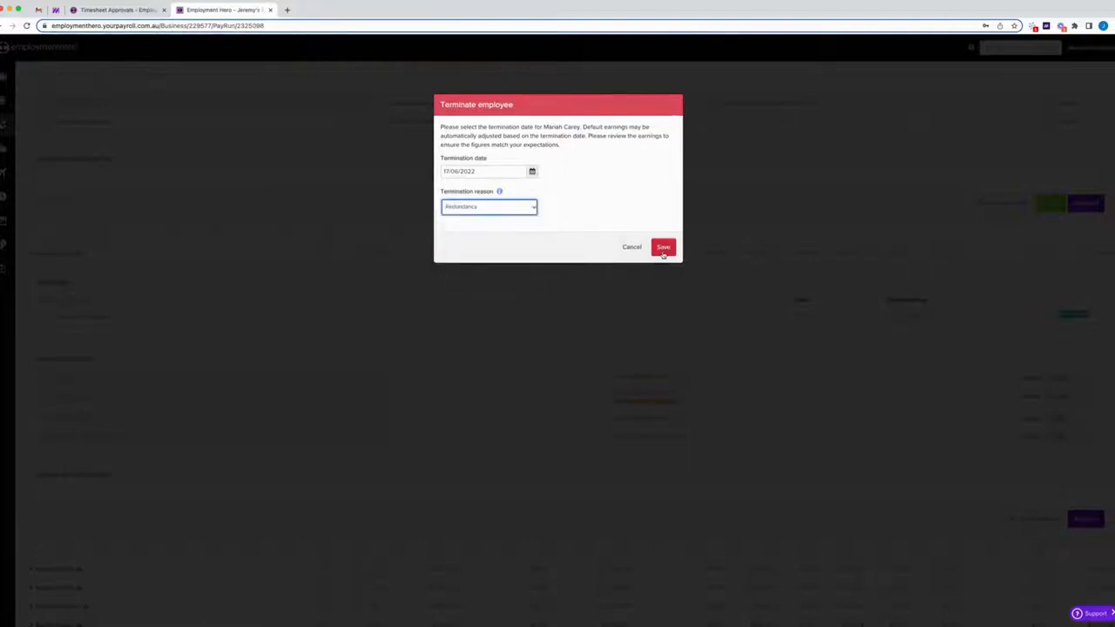
pyautogui.click(662, 248)
# - Examine the terminated employee's leave payouts, termination date and reason, and cancel the termination
pyautogui.scroll(-3, 410, 475)
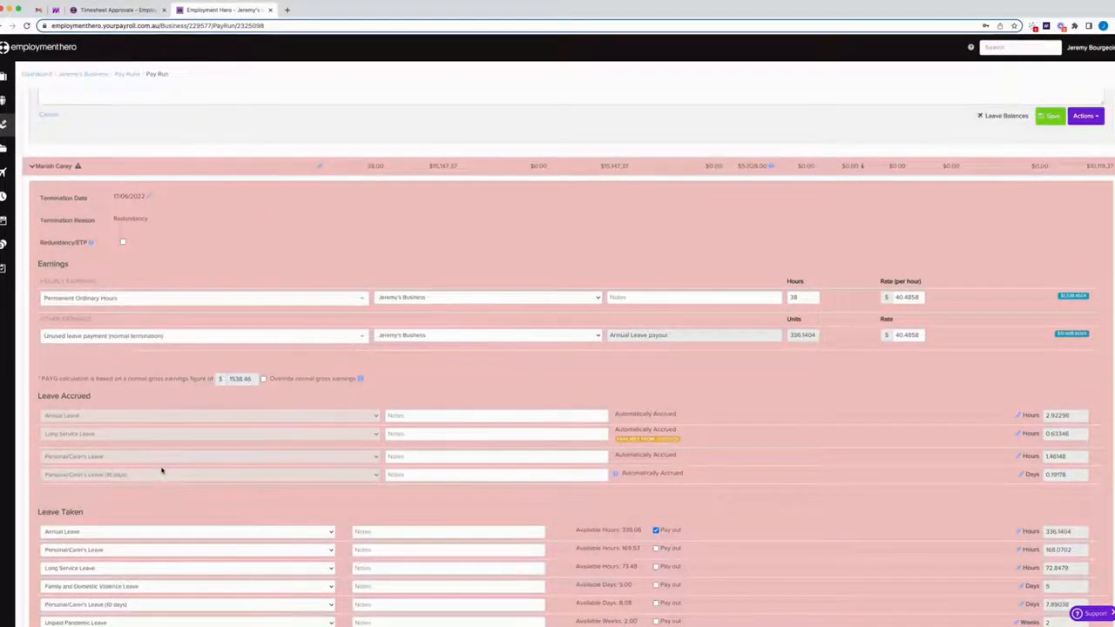
pyautogui.scroll(-3, 163, 469)
pyautogui.moveTo(742, 503); pyautogui.dragTo(501, 367)
pyautogui.scroll(1, 501, 367)
pyautogui.scroll(1, 501, 366)
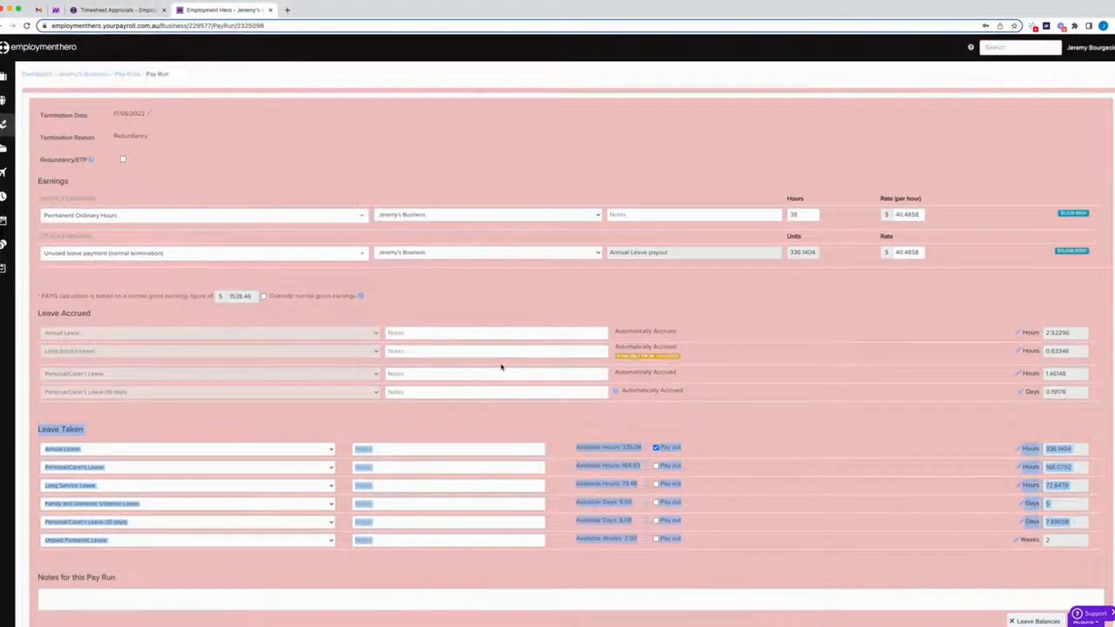
pyautogui.moveTo(116, 112); pyautogui.dragTo(162, 140)
pyautogui.scroll(-4, 267, 313)
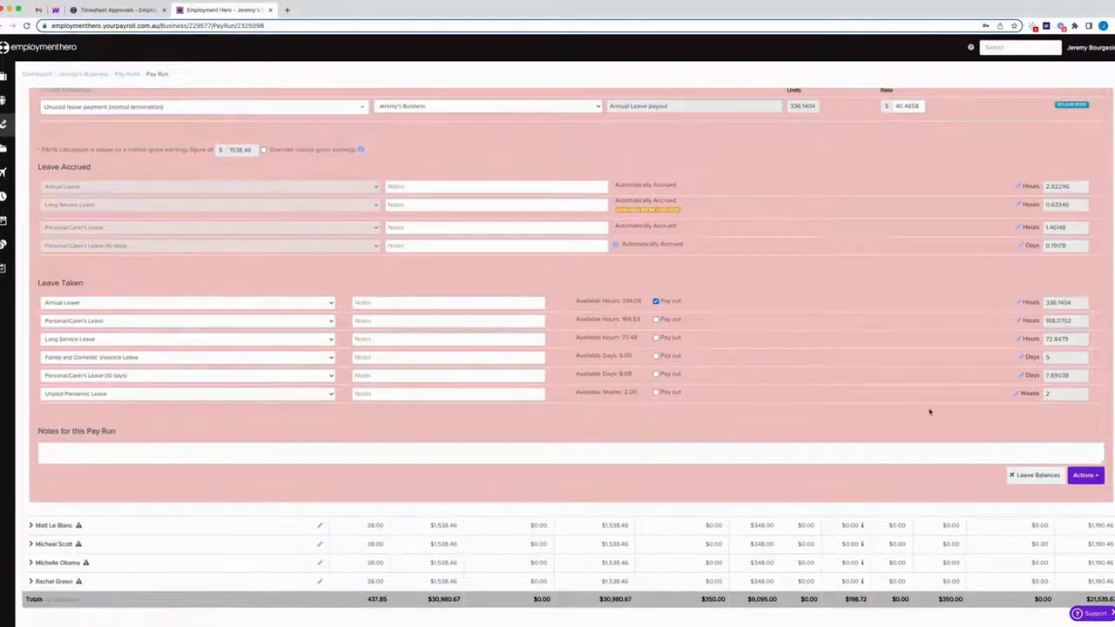
pyautogui.click(1092, 478)
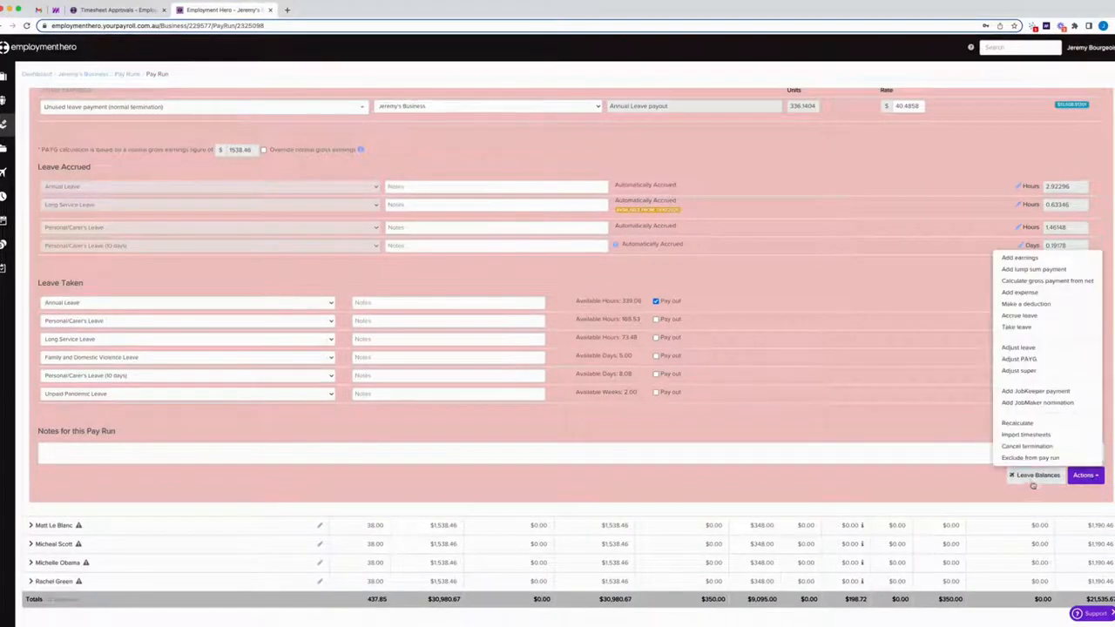
pyautogui.click(1026, 446)
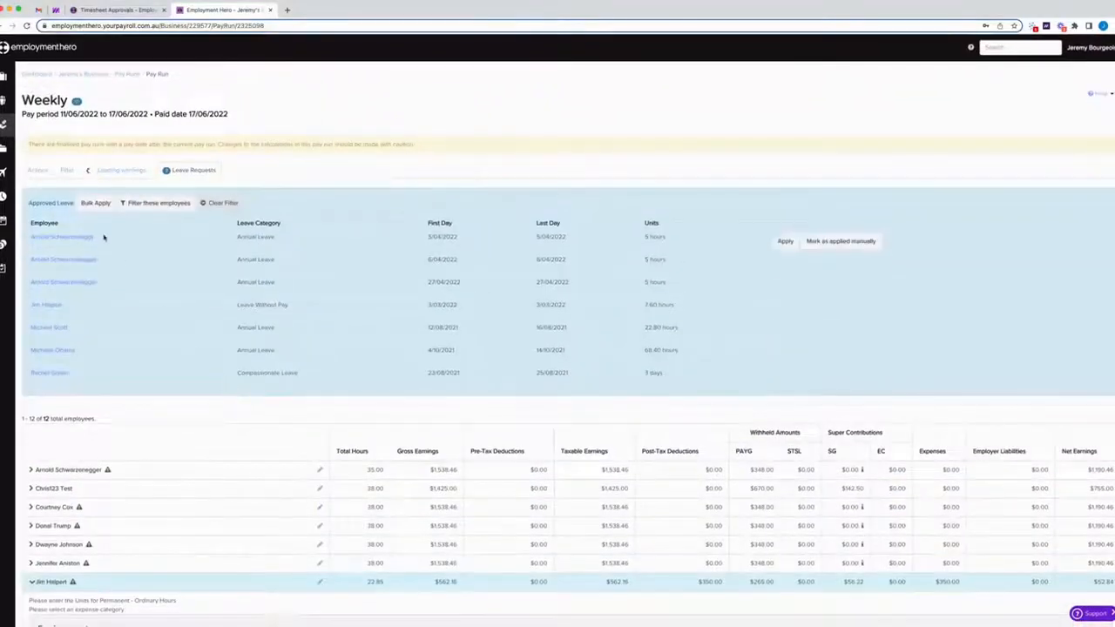
# - Try to finalise the pay run and to save the pay of the employee with unsaved changes
pyautogui.click(37, 170)
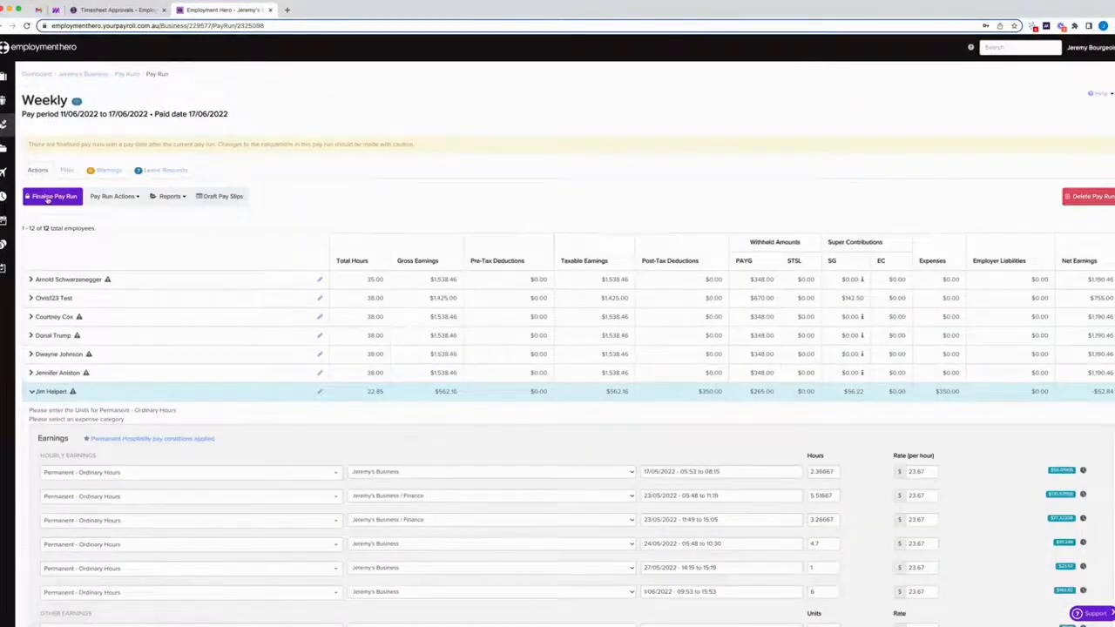
pyautogui.click(49, 197)
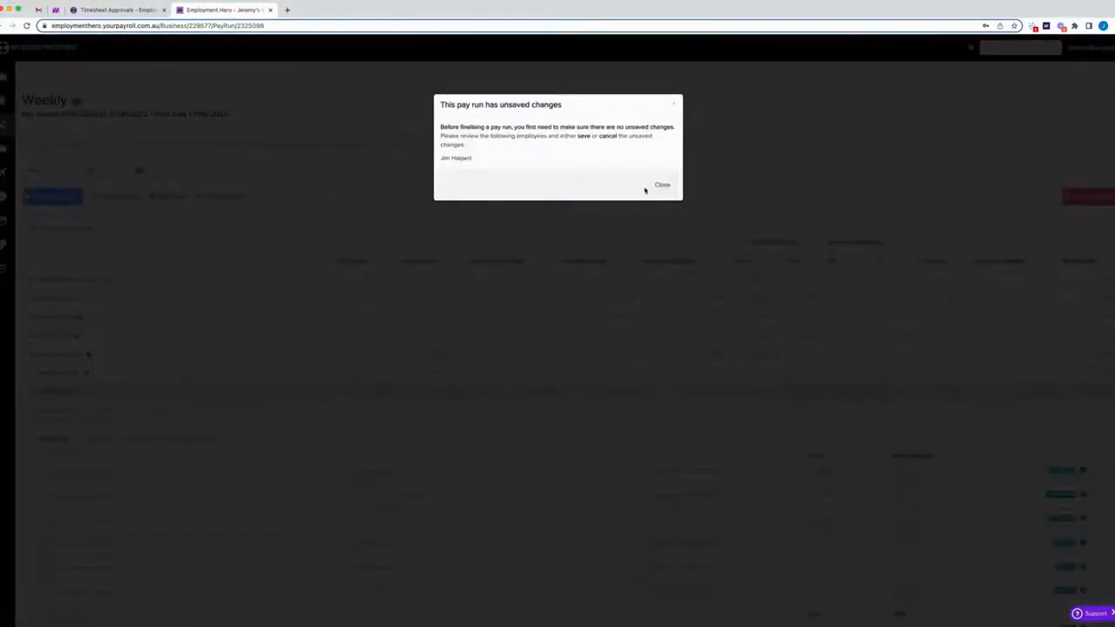
pyautogui.click(660, 185)
pyautogui.scroll(-3, 902, 412)
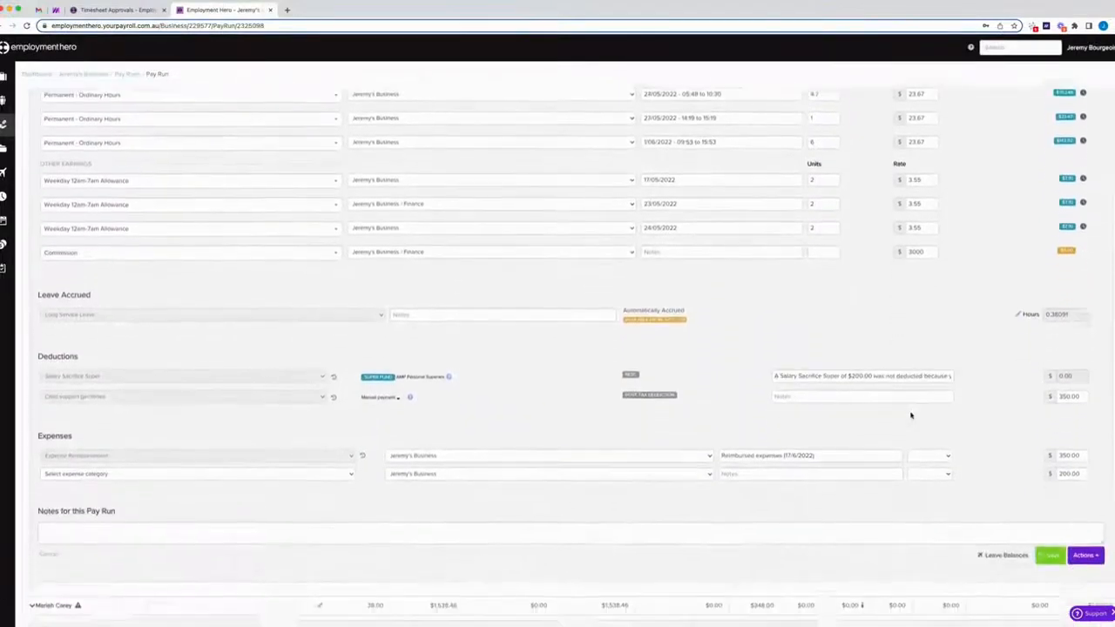
pyautogui.click(1046, 497)
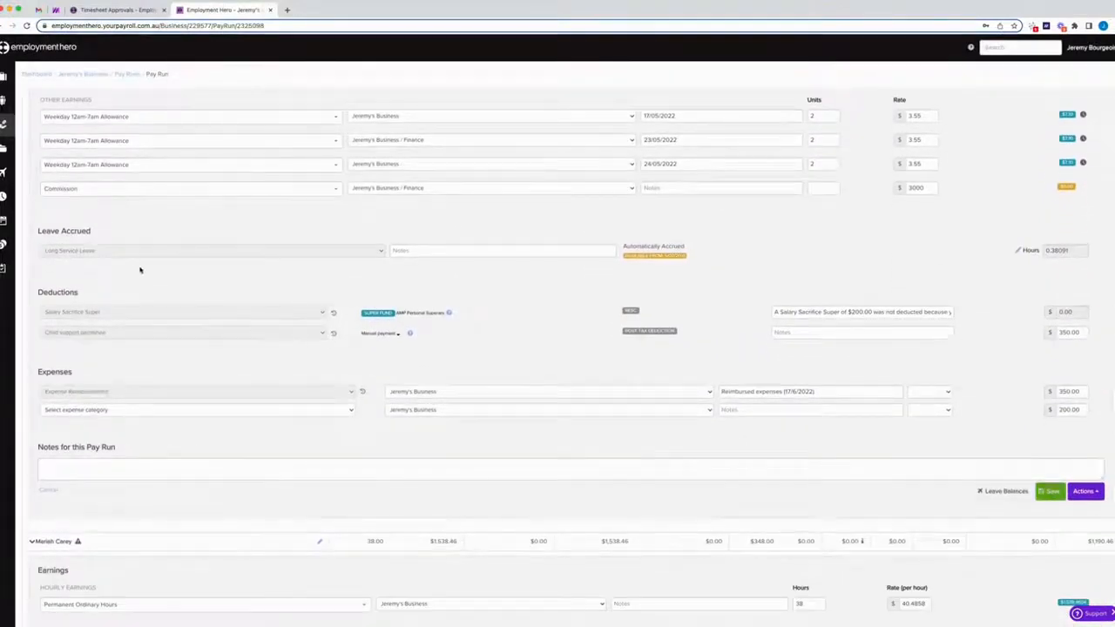
pyautogui.click(1052, 492)
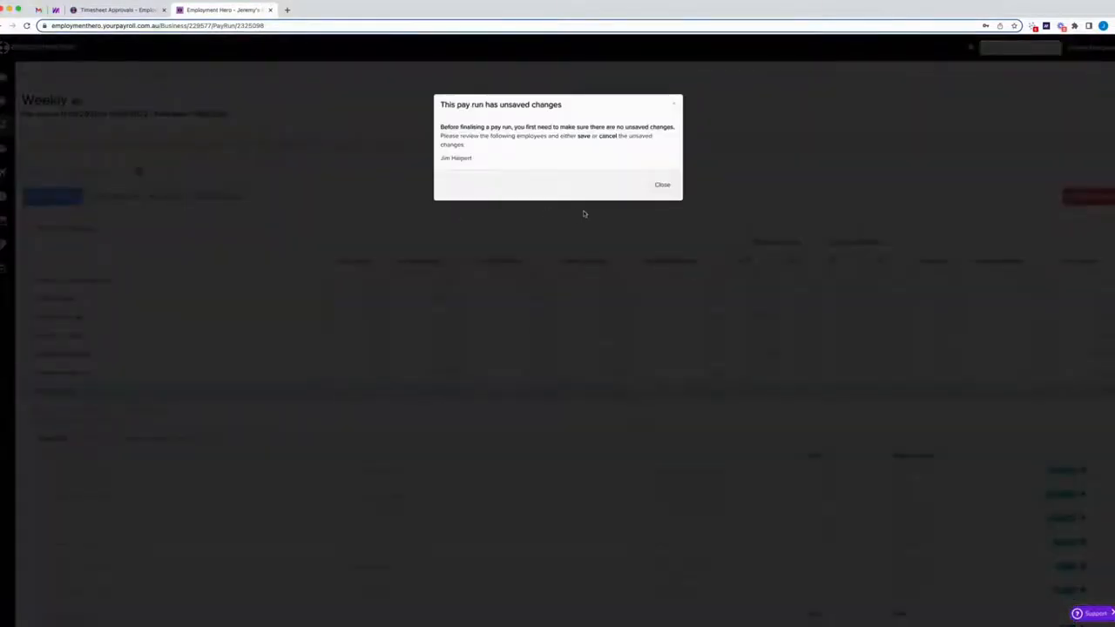
pyautogui.click(662, 184)
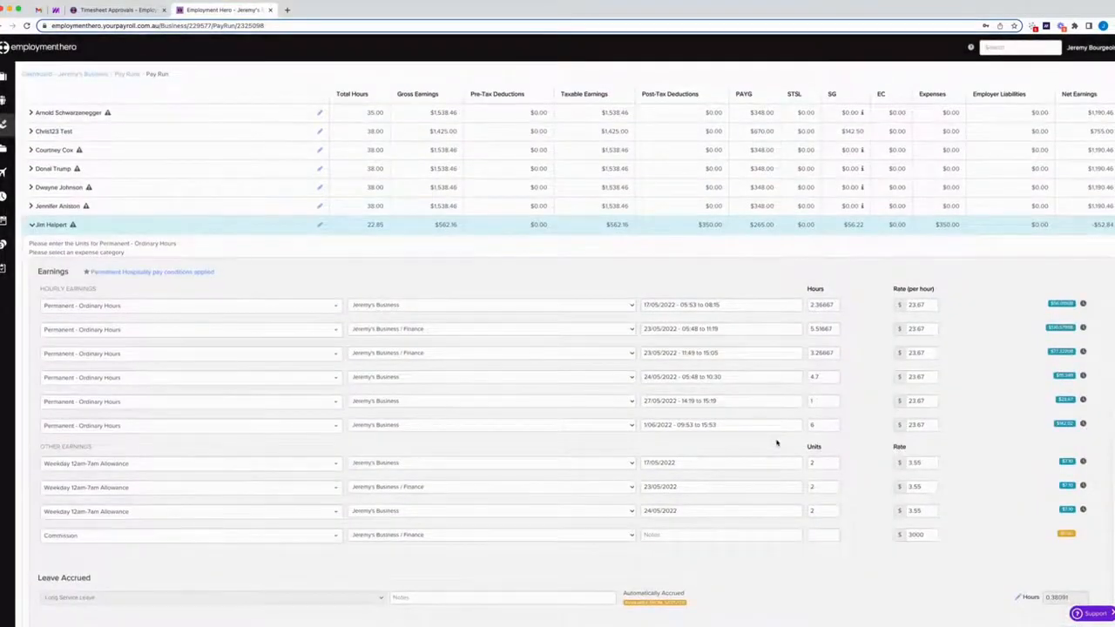
# - Set the Commission line's units to 1 and save the employee's pay
pyautogui.click(821, 539)
pyautogui.scroll(-5, 758, 572)
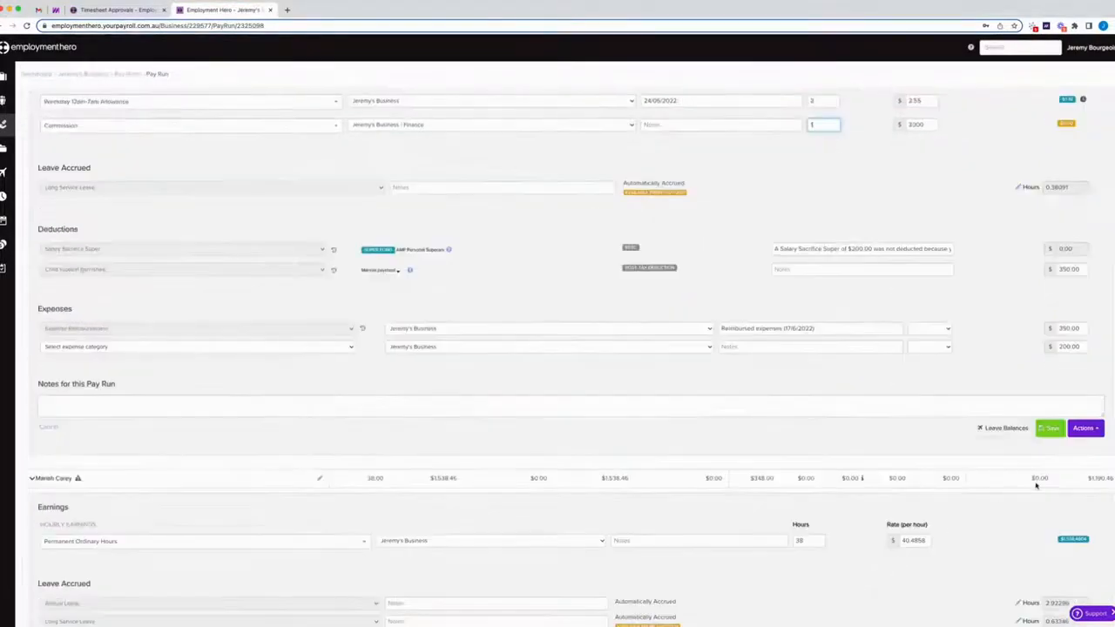
pyautogui.click(1050, 428)
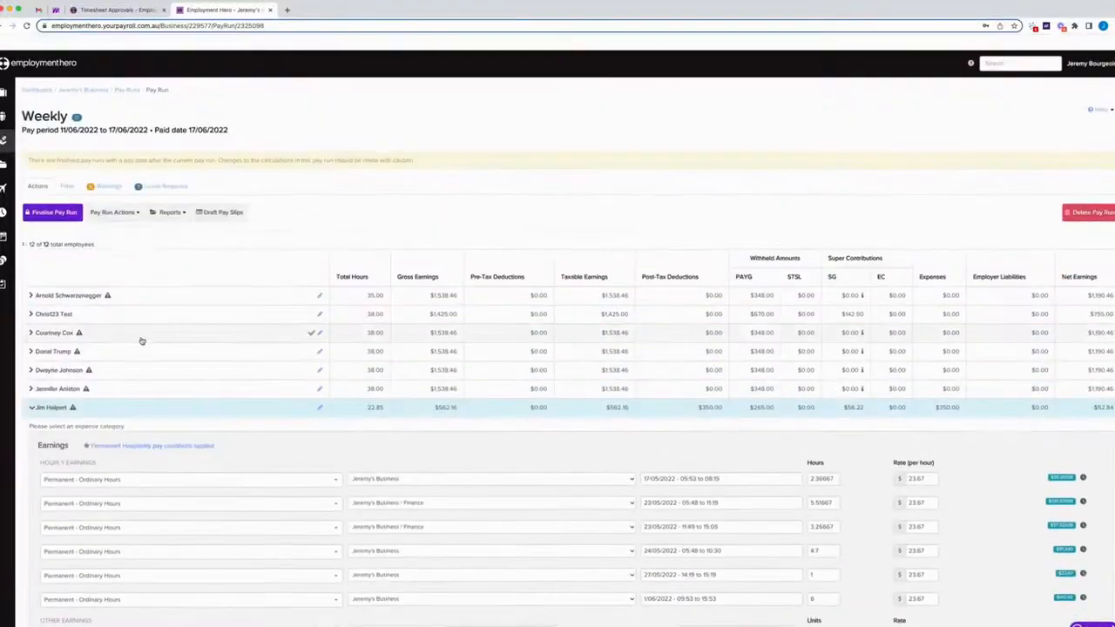
# - Try to finalise the pay run, and delete the employee's $200.00 expense line that has no category
pyautogui.click(48, 214)
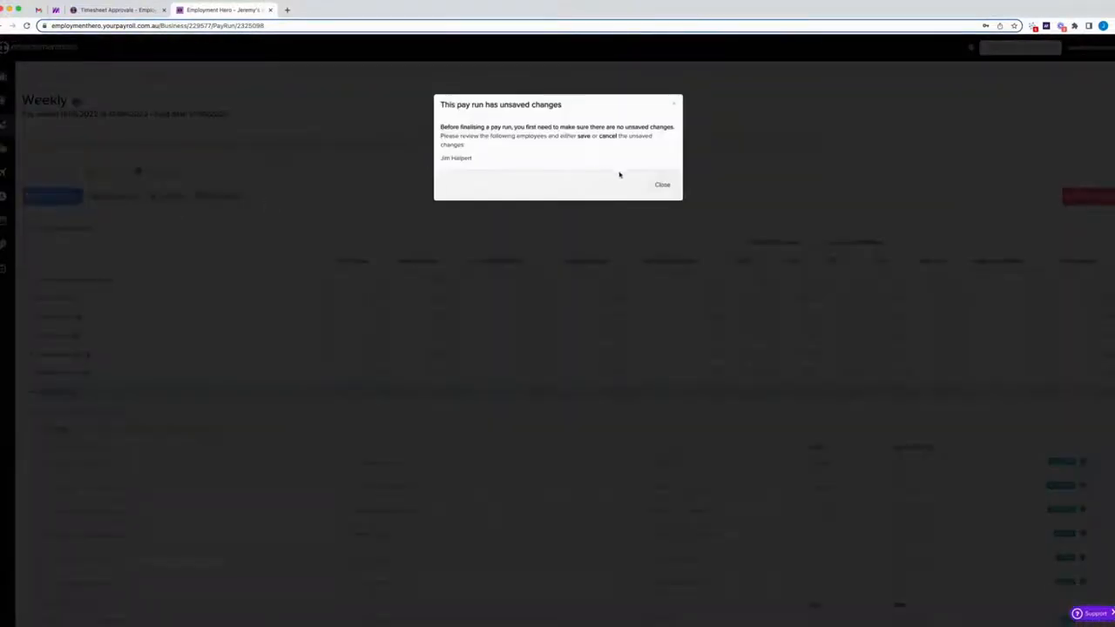
pyautogui.click(669, 191)
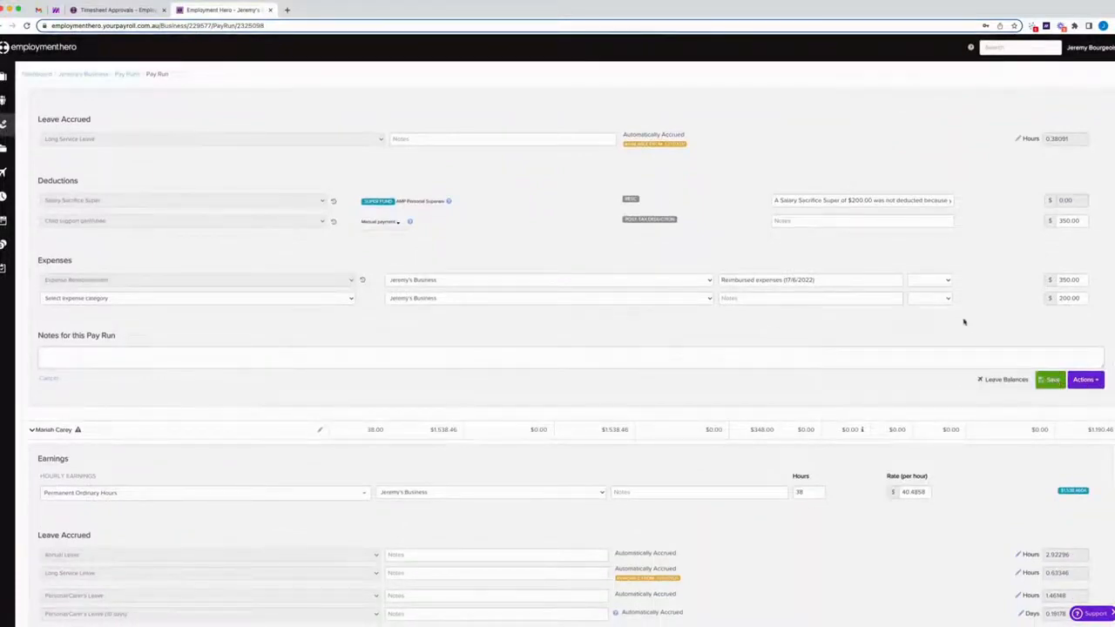
pyautogui.click(1097, 299)
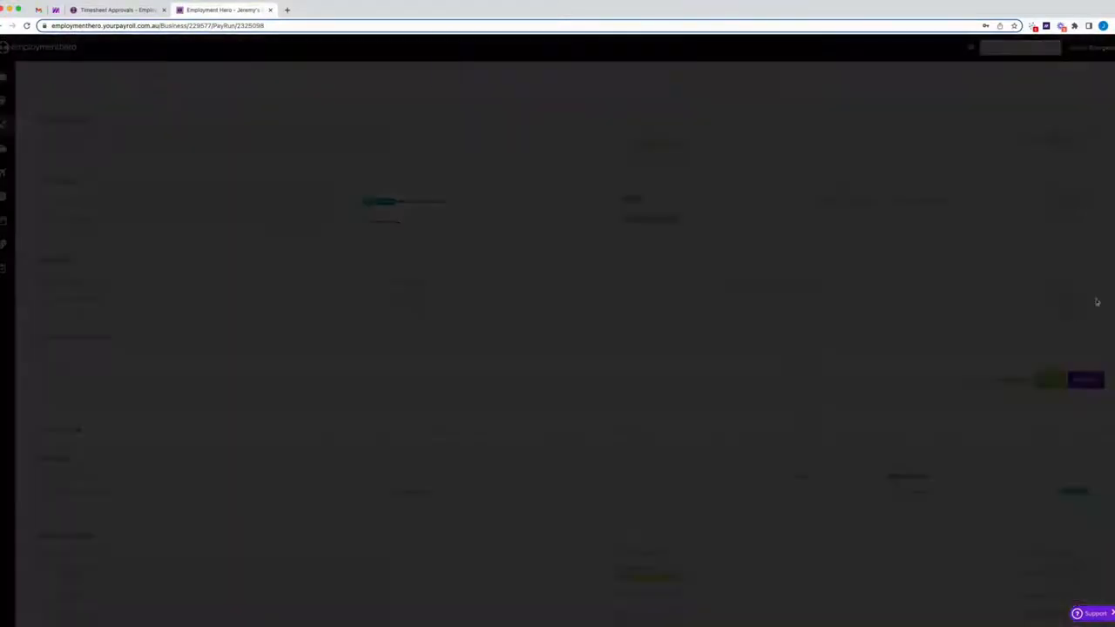
pyautogui.click(664, 149)
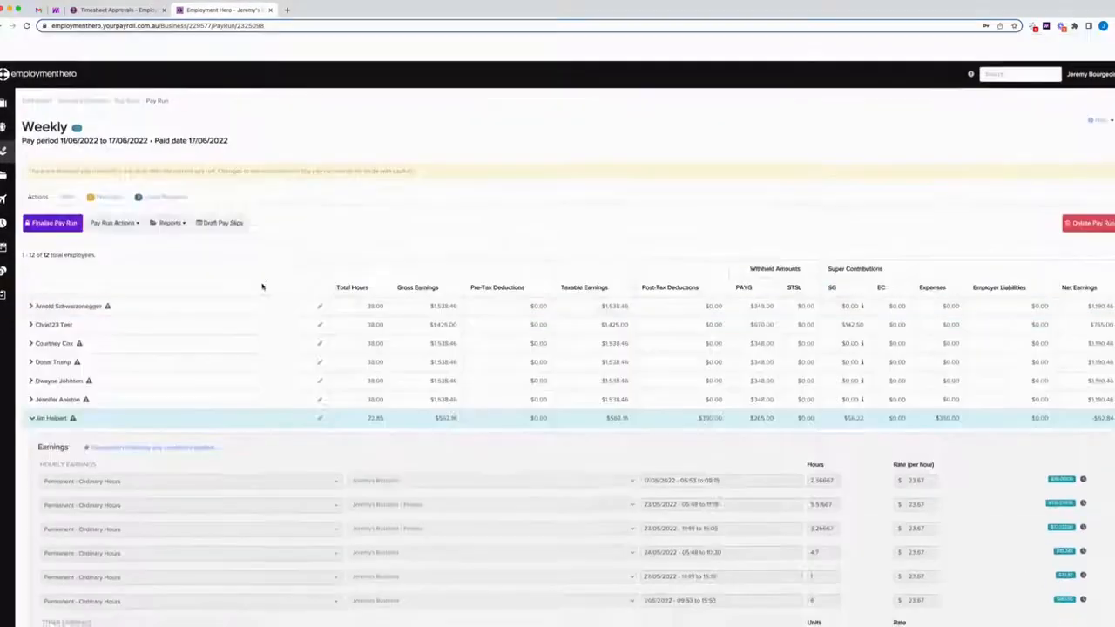
# - Finalise the pay run with date paid 17/06/2022, manual pay event creation at a later date and pay slips left unpublished
pyautogui.click(64, 205)
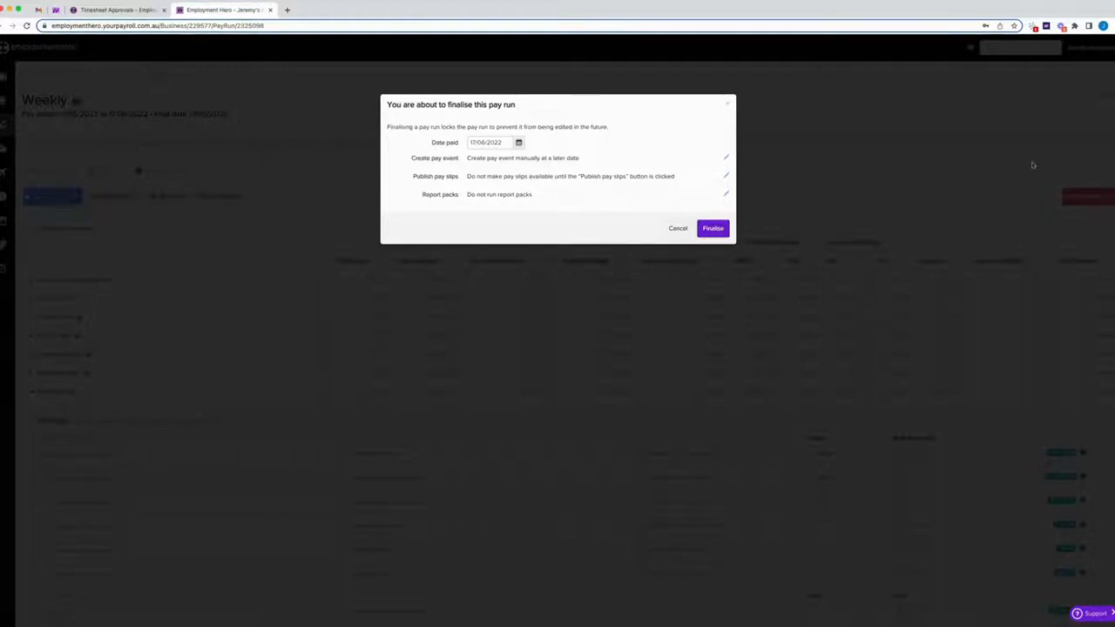
pyautogui.click(726, 159)
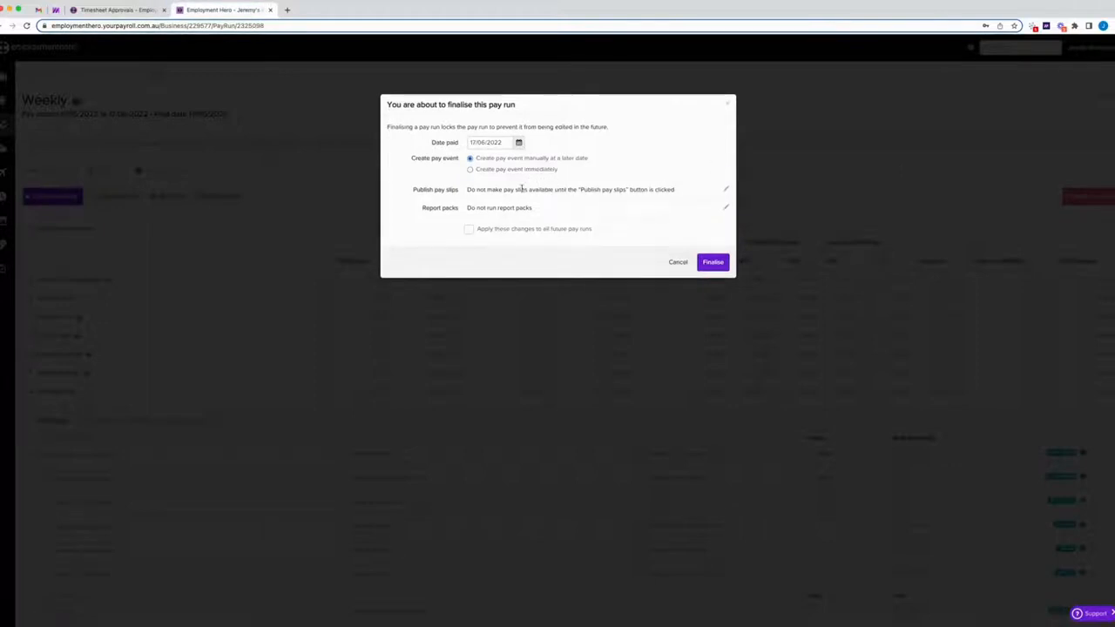
pyautogui.click(725, 190)
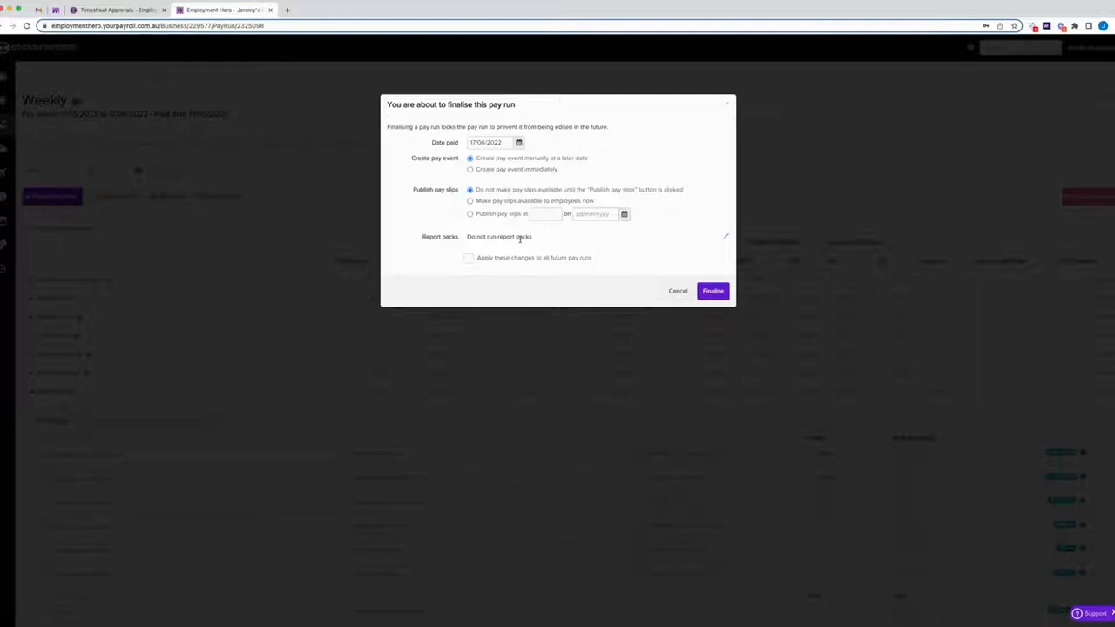
pyautogui.click(713, 291)
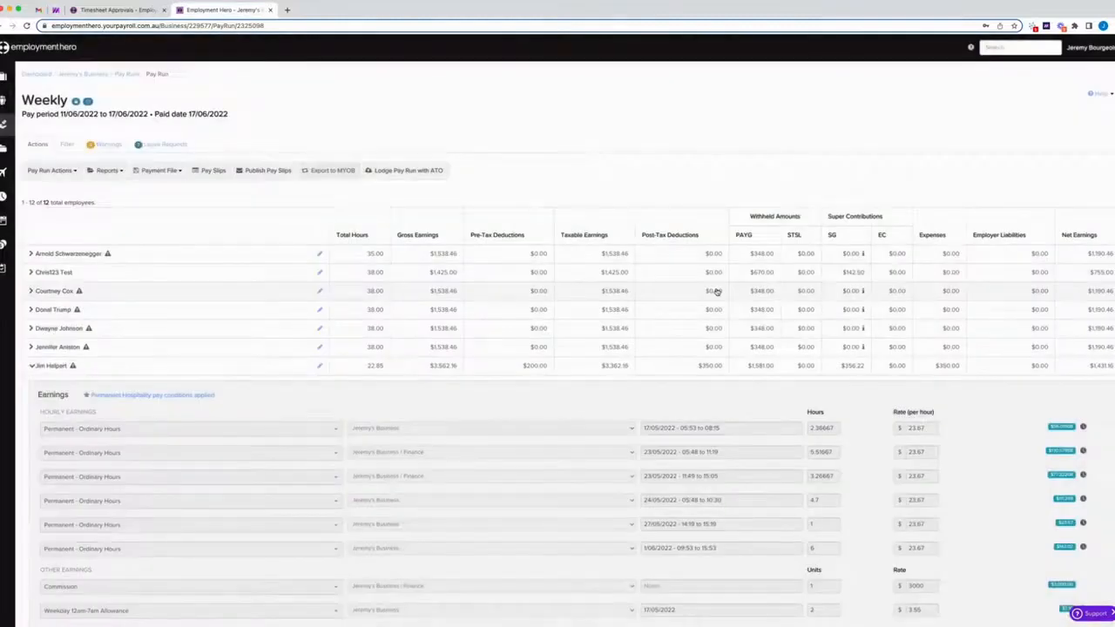
# - Open the finalised pay run's audit and variance reports and display the audit report
pyautogui.click(106, 169)
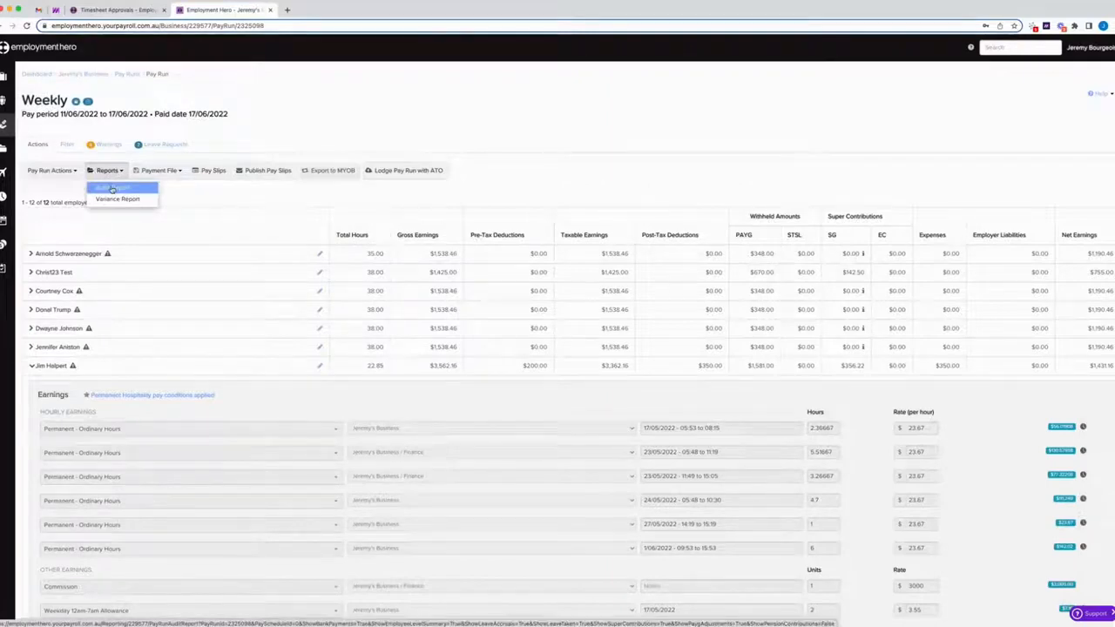
pyautogui.click(112, 188)
pyautogui.click(107, 170)
pyautogui.click(117, 198)
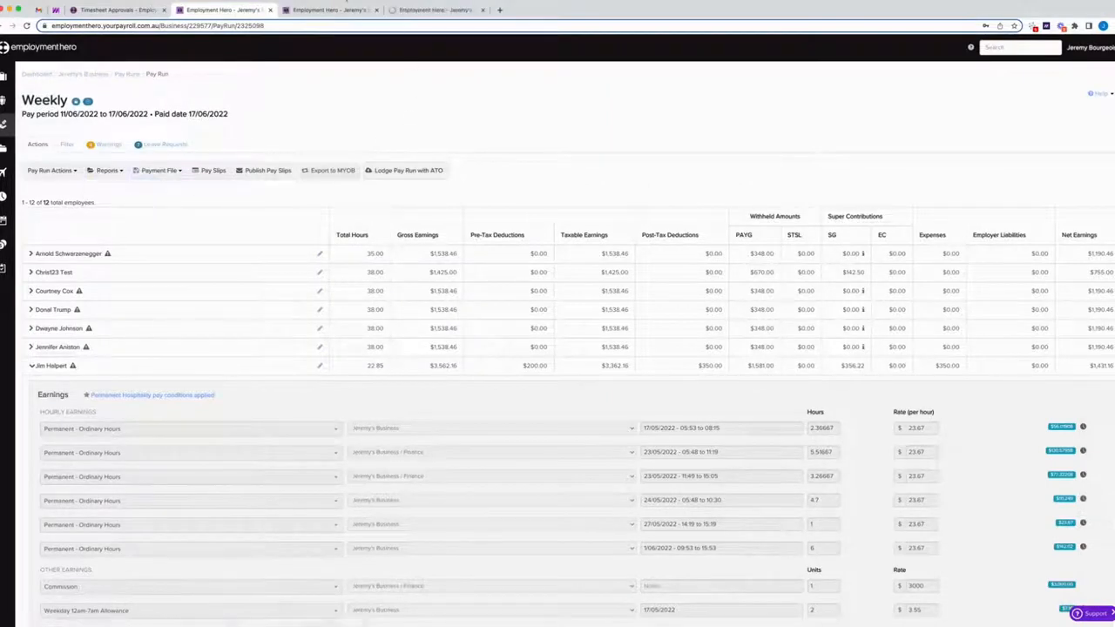
pyautogui.click(336, 10)
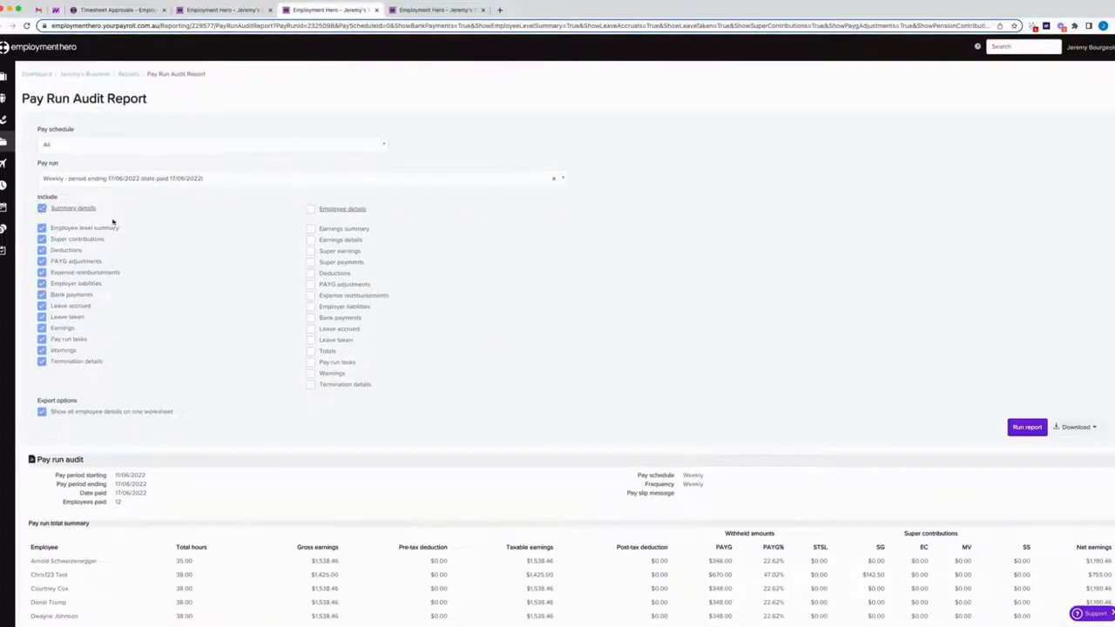
# - Include all employee details in the Pay Run Audit Report, download it as an Excel workbook and open it
pyautogui.click(307, 209)
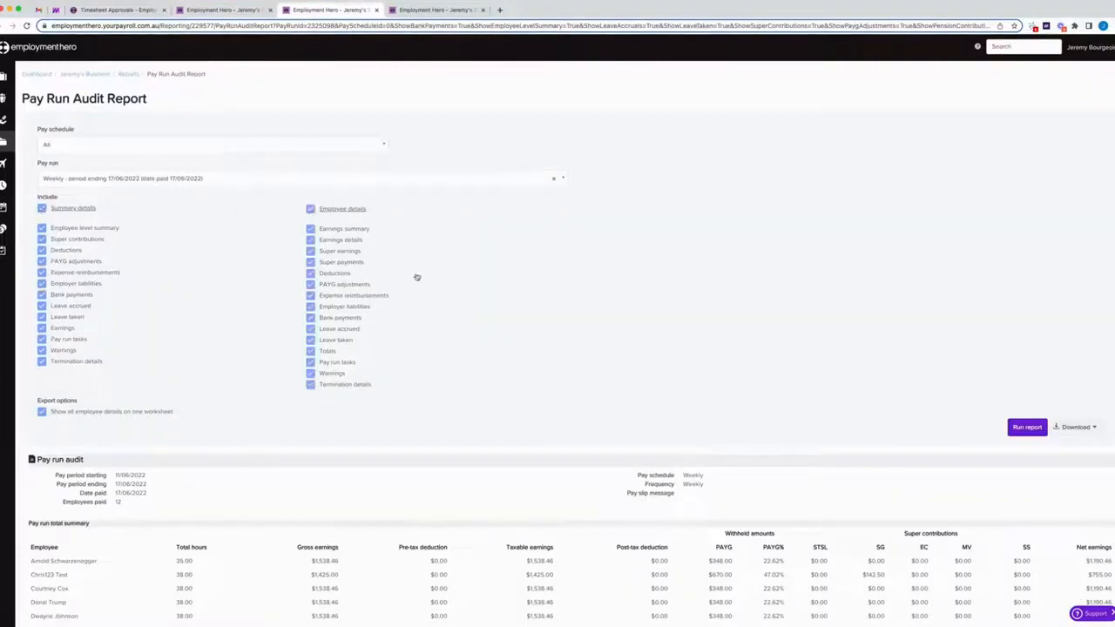
pyautogui.click(1085, 427)
pyautogui.click(1079, 445)
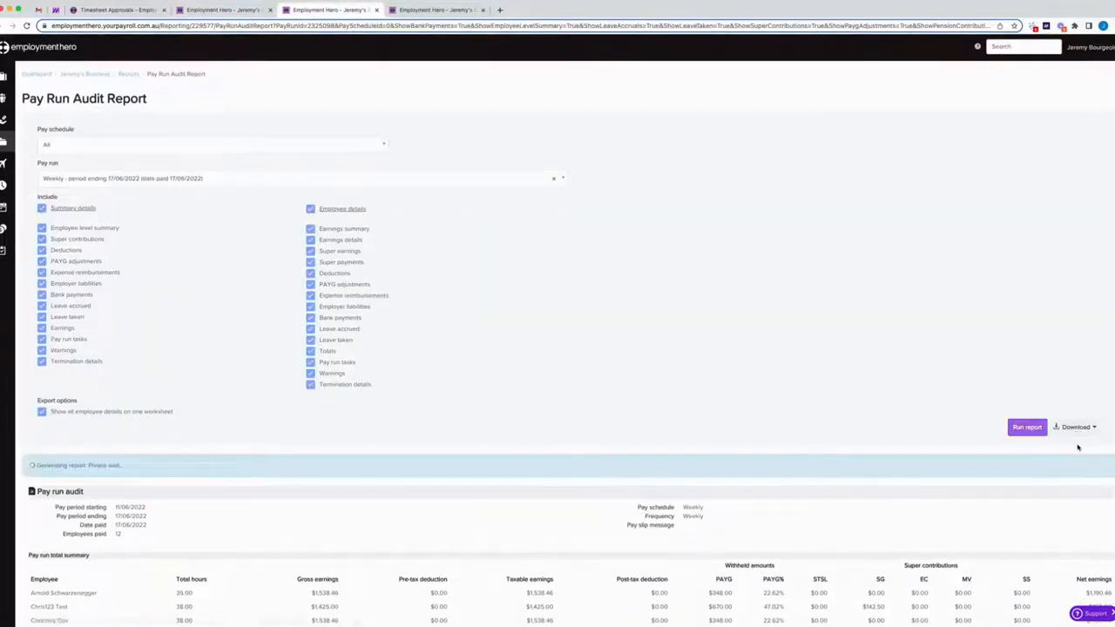
pyautogui.click(35, 617)
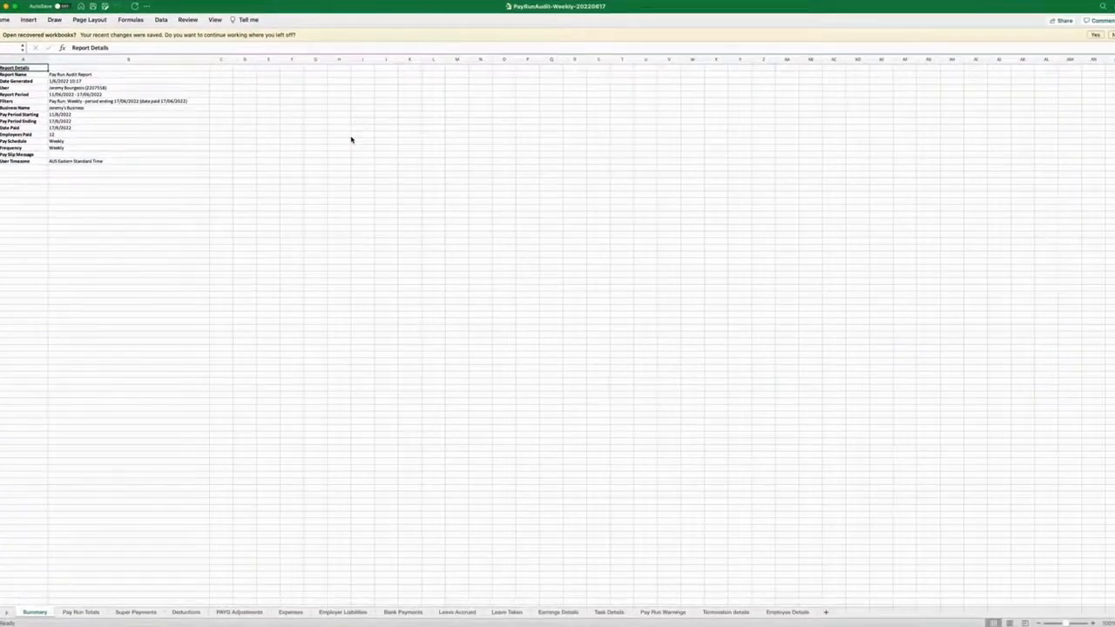
# - Review the audit workbook's sheets, from pay run totals, super, deductions, PAYG adjustments, expenses and liabilities to leave, termination and employee details
pyautogui.click(75, 614)
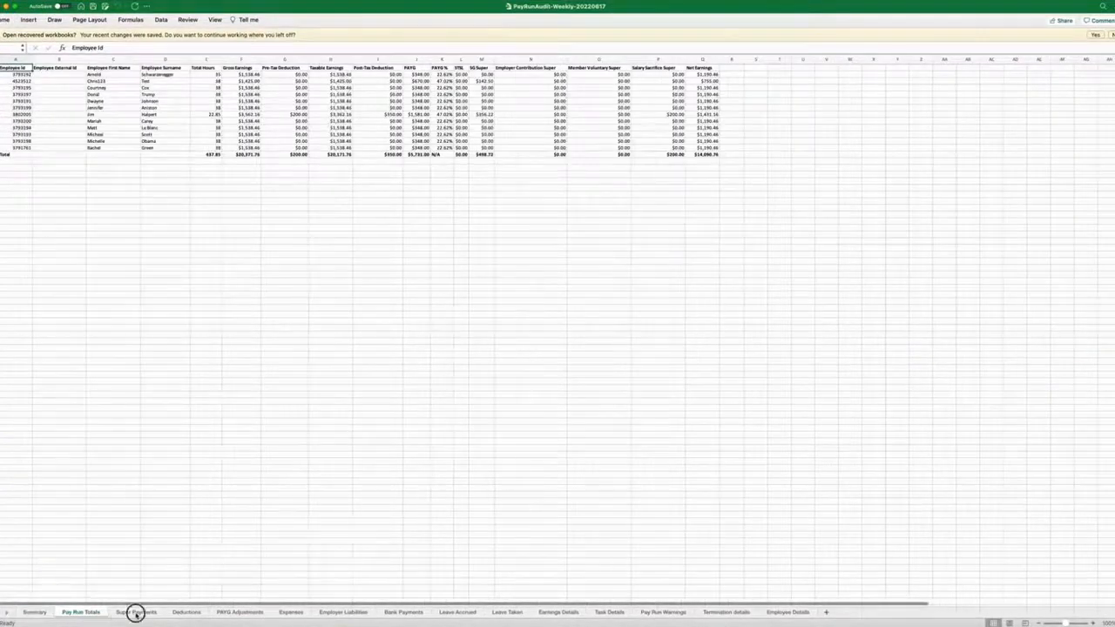
pyautogui.click(136, 613)
pyautogui.click(187, 612)
pyautogui.click(251, 612)
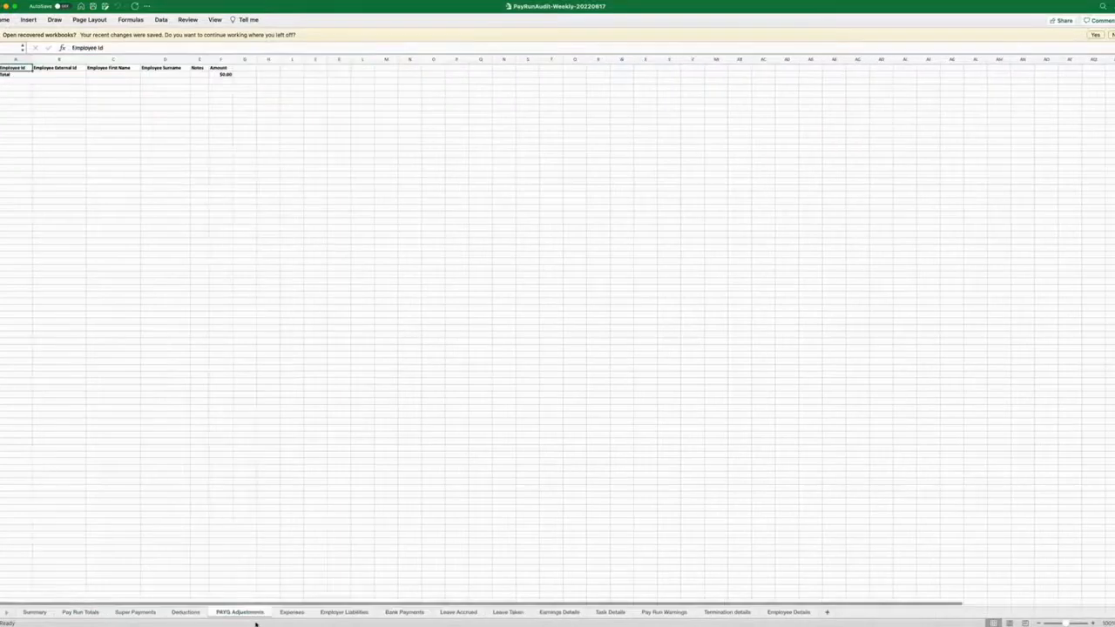
pyautogui.click(292, 612)
pyautogui.click(345, 614)
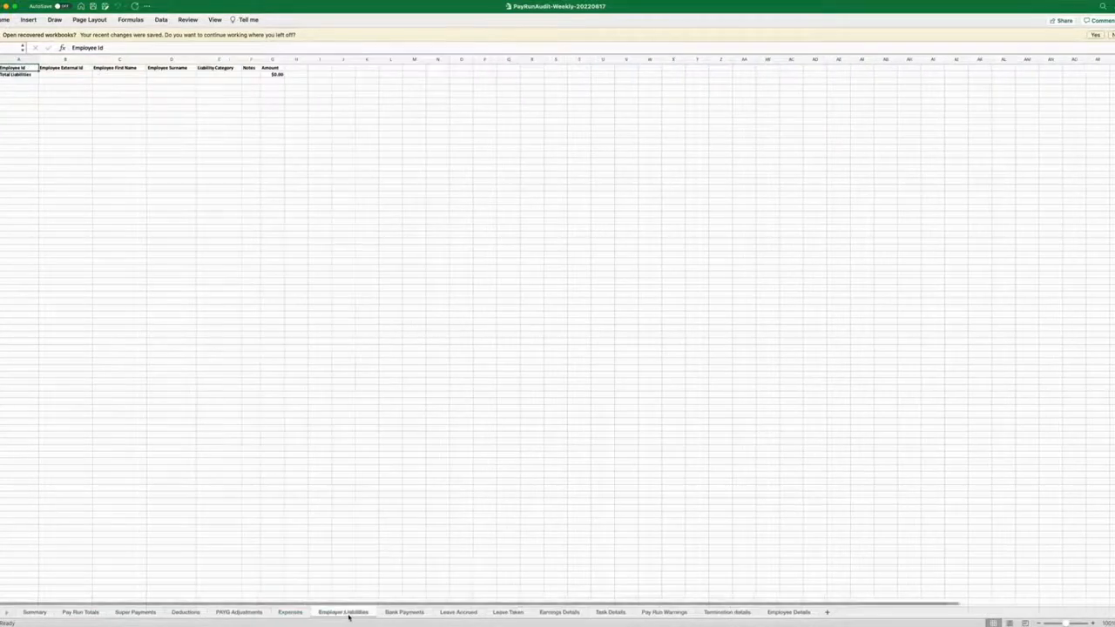
pyautogui.click(464, 614)
pyautogui.click(498, 614)
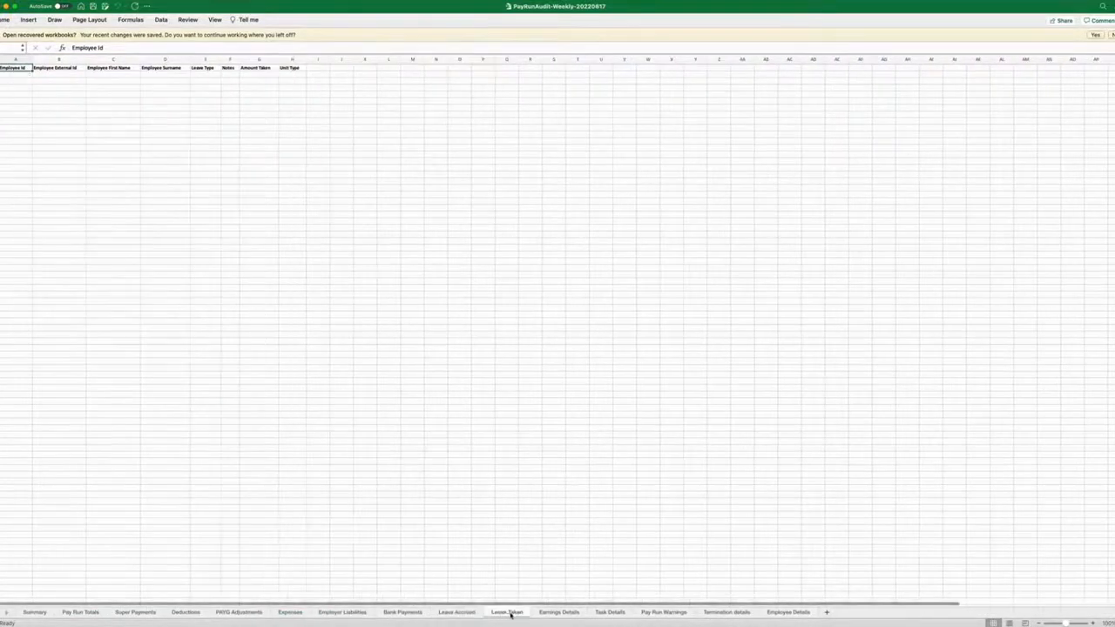
pyautogui.click(724, 613)
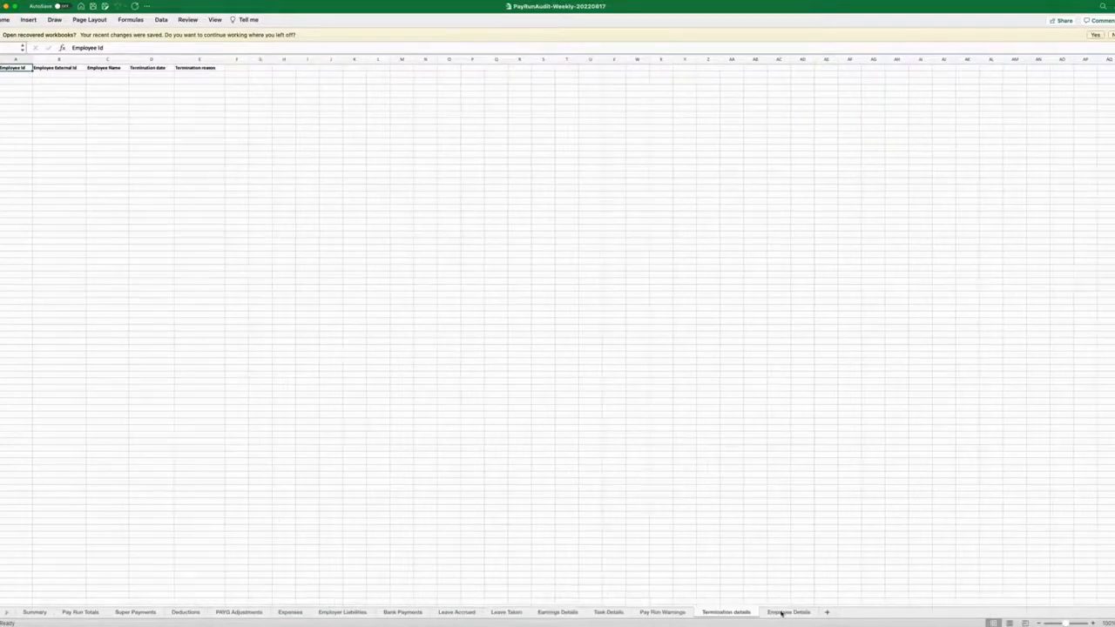
pyautogui.click(781, 613)
pyautogui.scroll(-15, 354, 493)
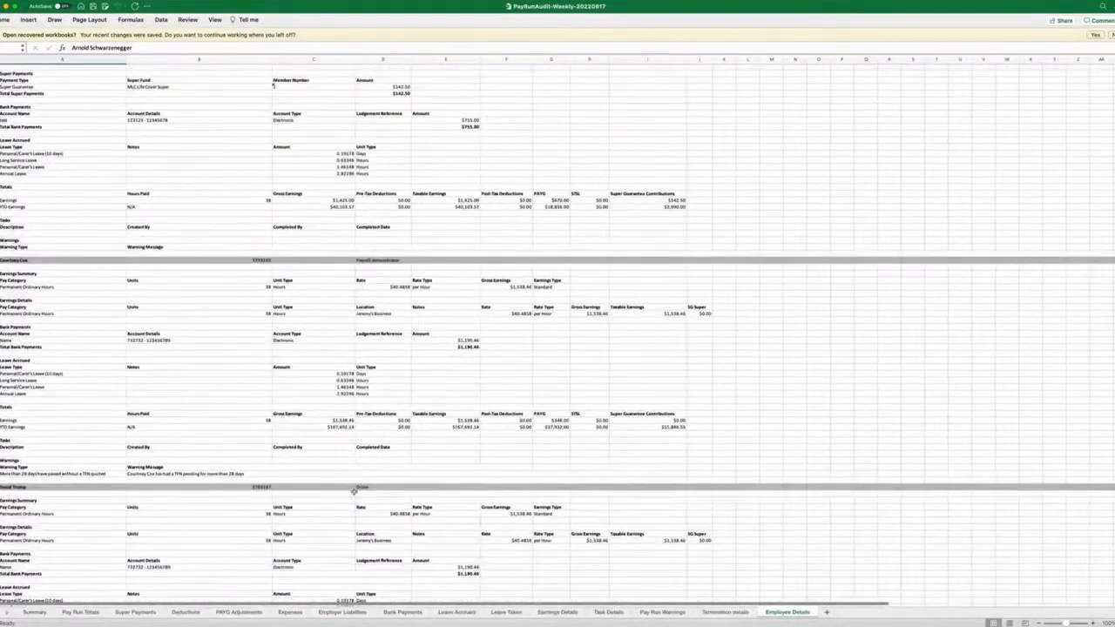
# - Switch back to the browser, run the Pay Run Variance Report for the weekly periods ending 17/06/2022 and 24/11/2021, and expand the business location
pyautogui.hotkey('ctrl', 'Up')
pyautogui.click(354, 492)
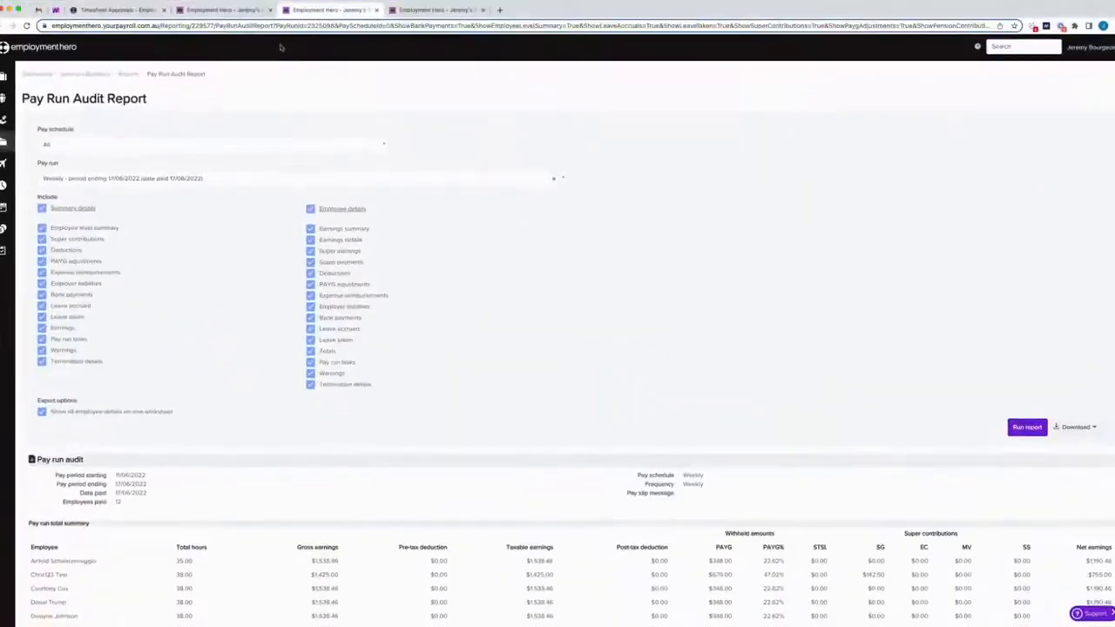
pyautogui.click(455, 12)
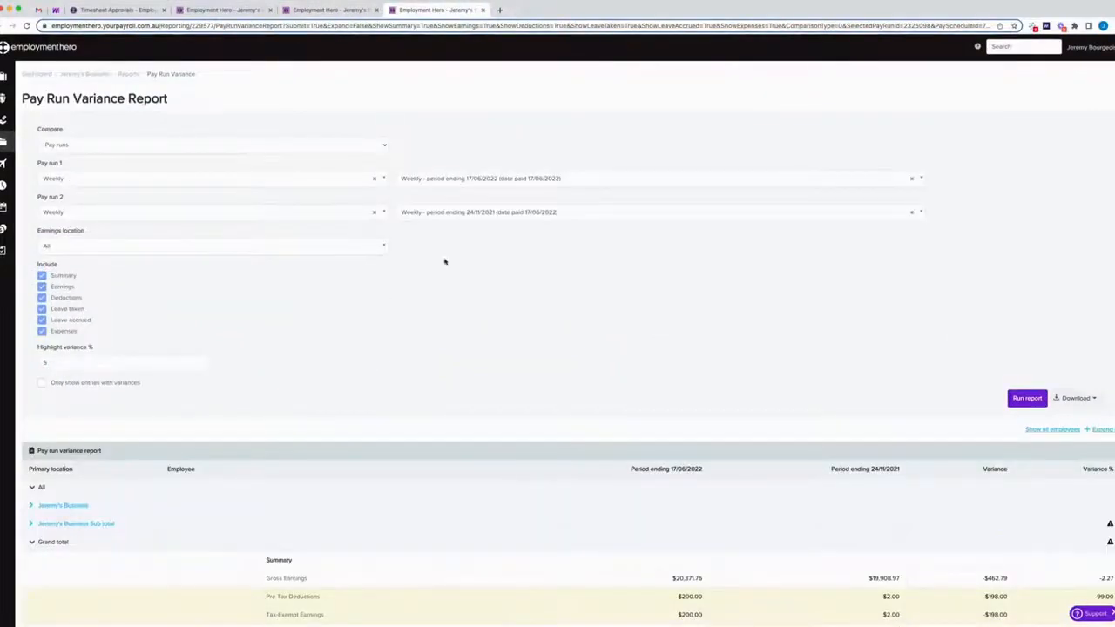
pyautogui.click(1028, 401)
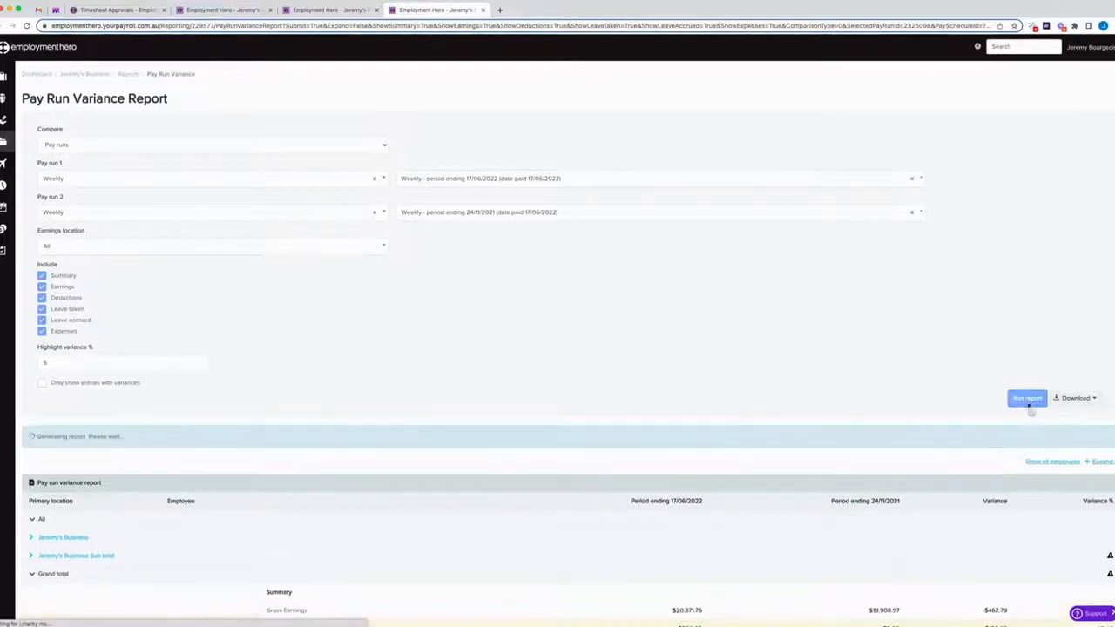
pyautogui.scroll(-3, 75, 399)
pyautogui.click(52, 384)
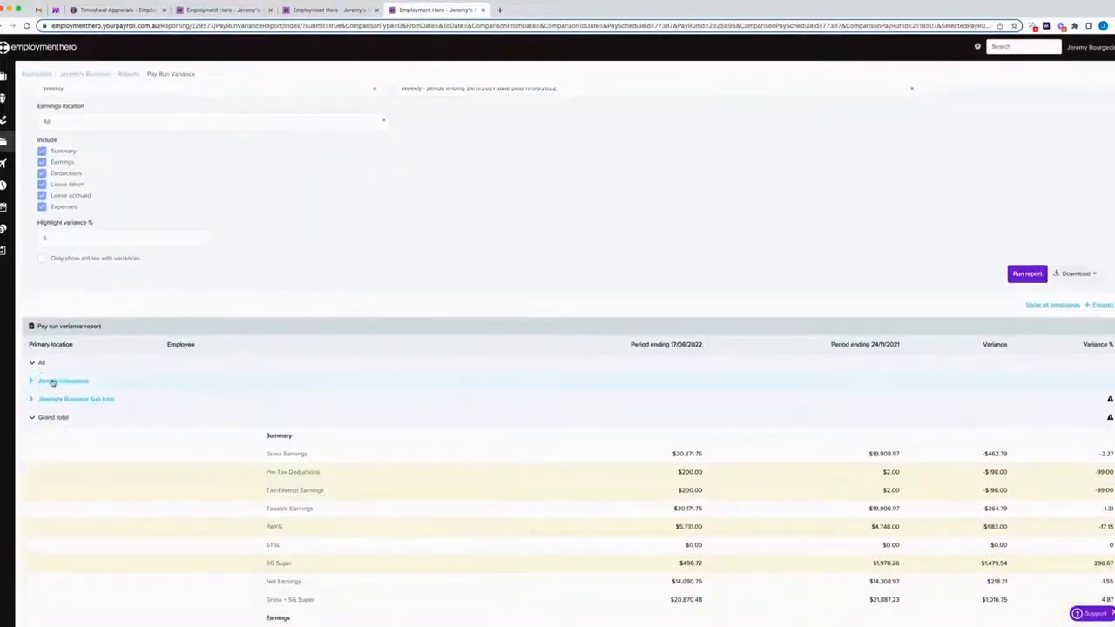
# - Examine each employee's variance amounts and percentages between the two pay periods, including the highlighted rows of the employee missing from the current run
pyautogui.scroll(-2, 610, 475)
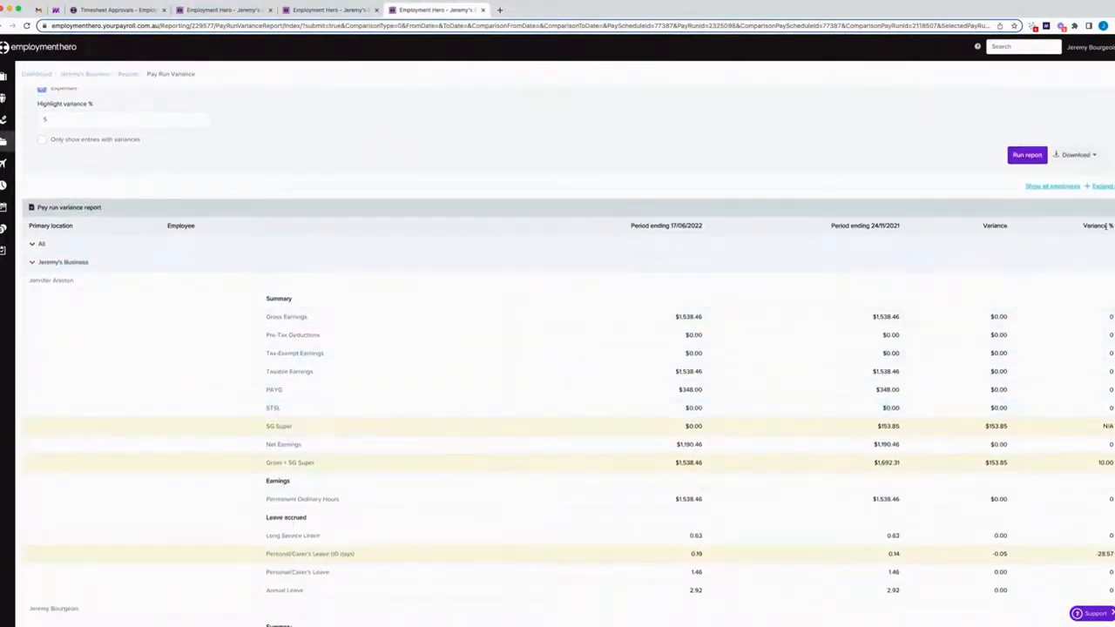
pyautogui.scroll(1, 1113, 225)
pyautogui.moveTo(1114, 222); pyautogui.dragTo(1112, 230)
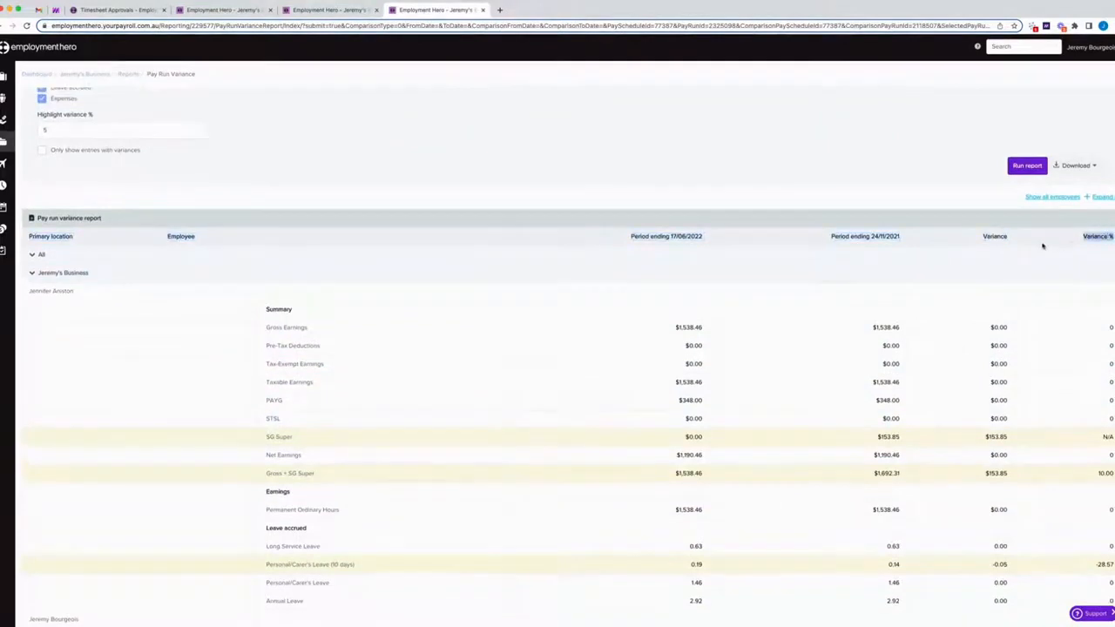
pyautogui.doubleClick(982, 238)
pyautogui.scroll(-5, 979, 401)
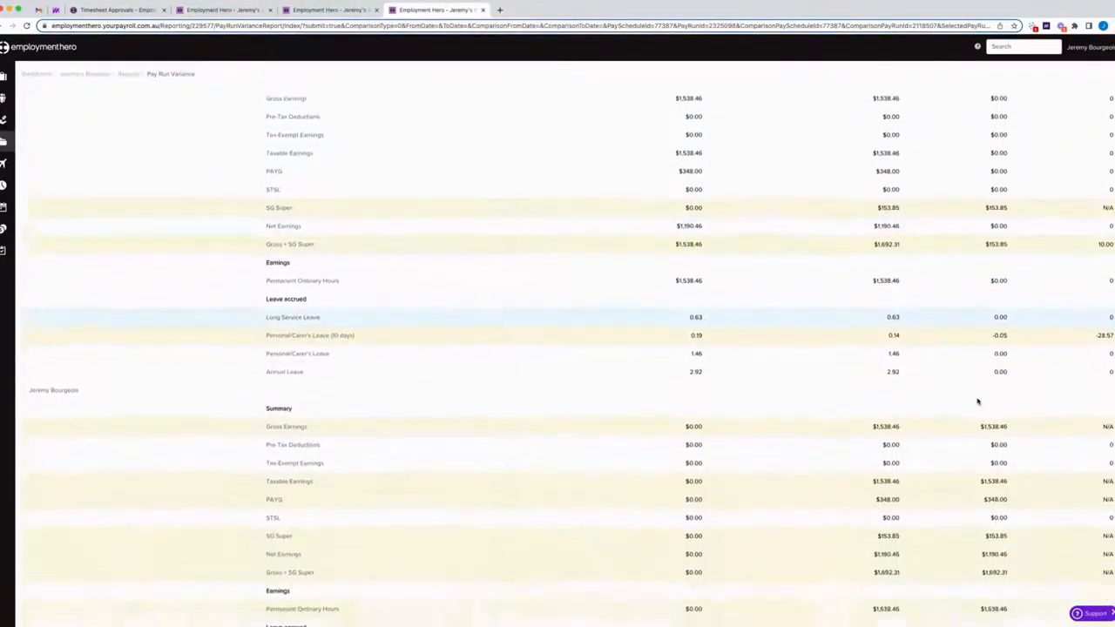
pyautogui.scroll(-6, 978, 401)
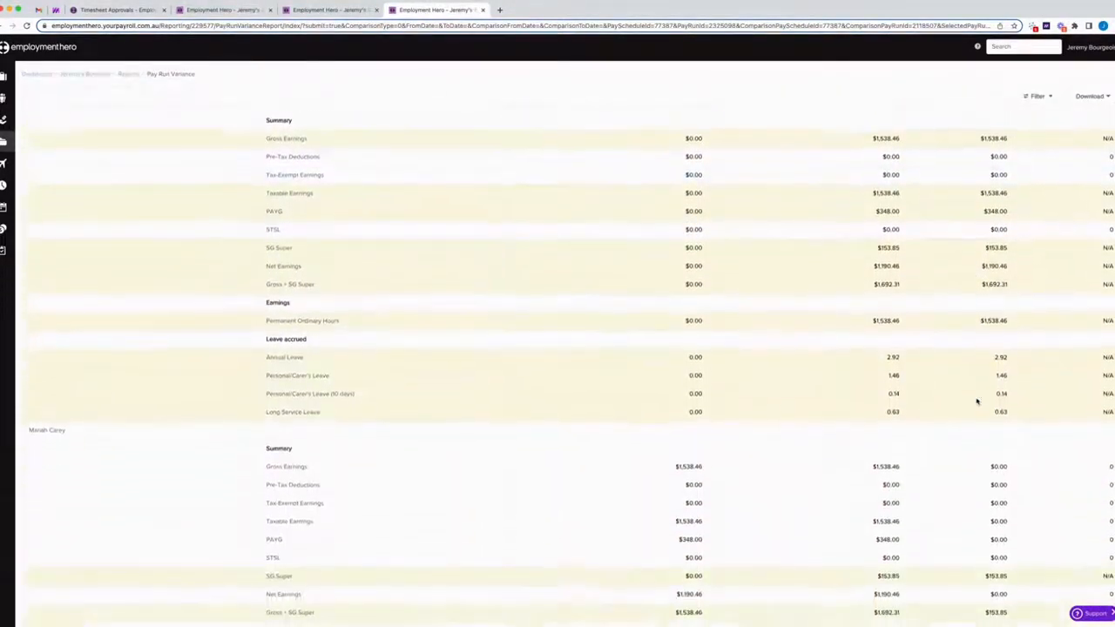
pyautogui.scroll(2, 431, 190)
pyautogui.click(80, 181)
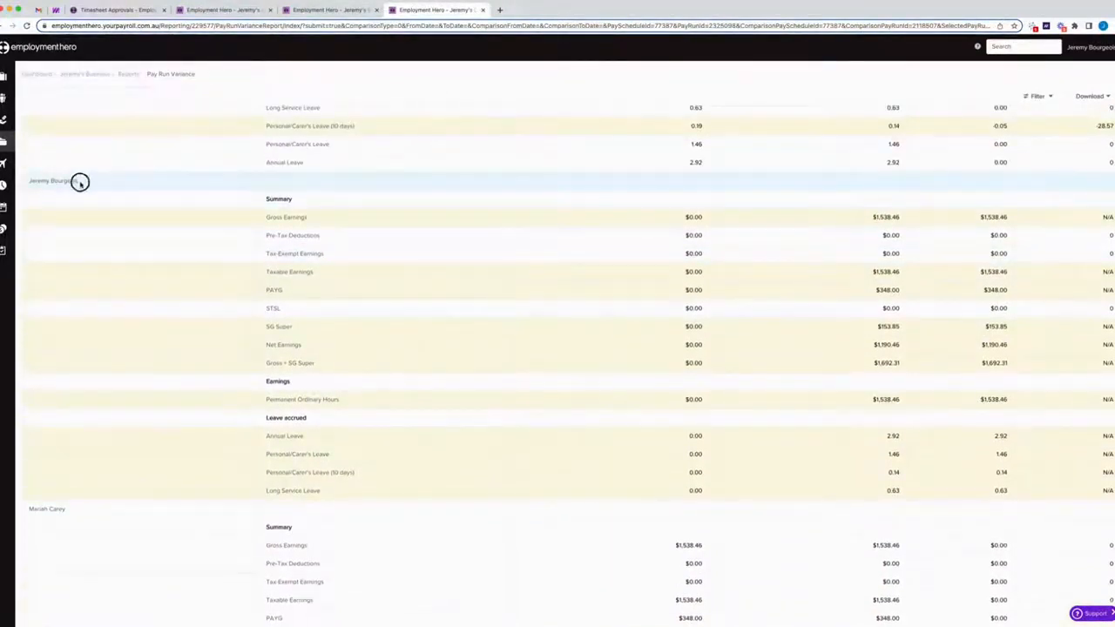
pyautogui.moveTo(80, 181); pyautogui.dragTo(27, 180)
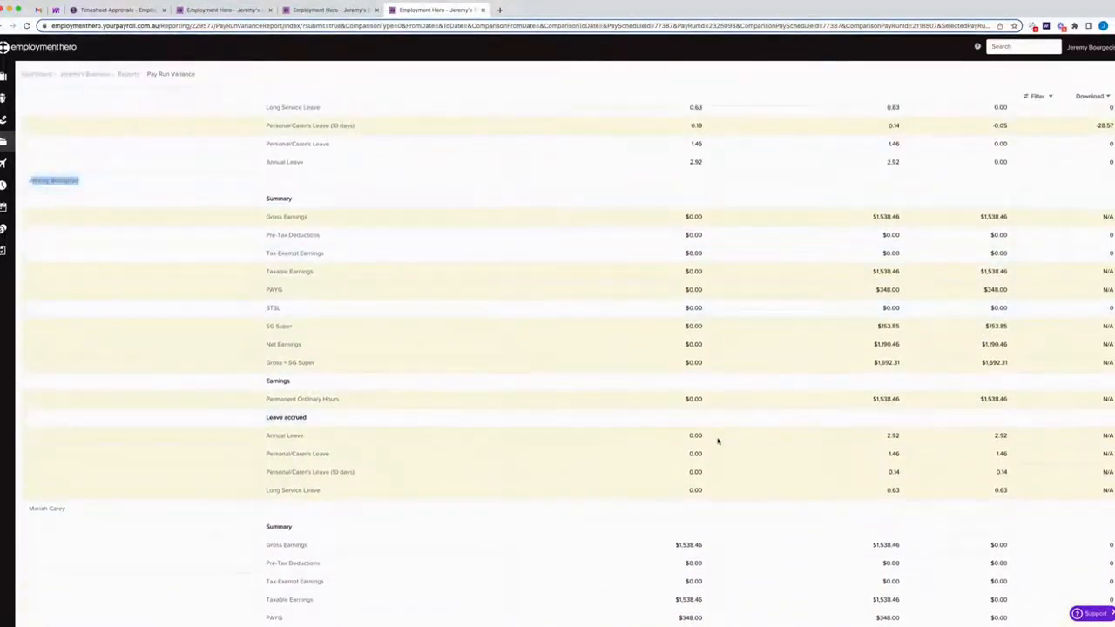
pyautogui.scroll(-10, 718, 441)
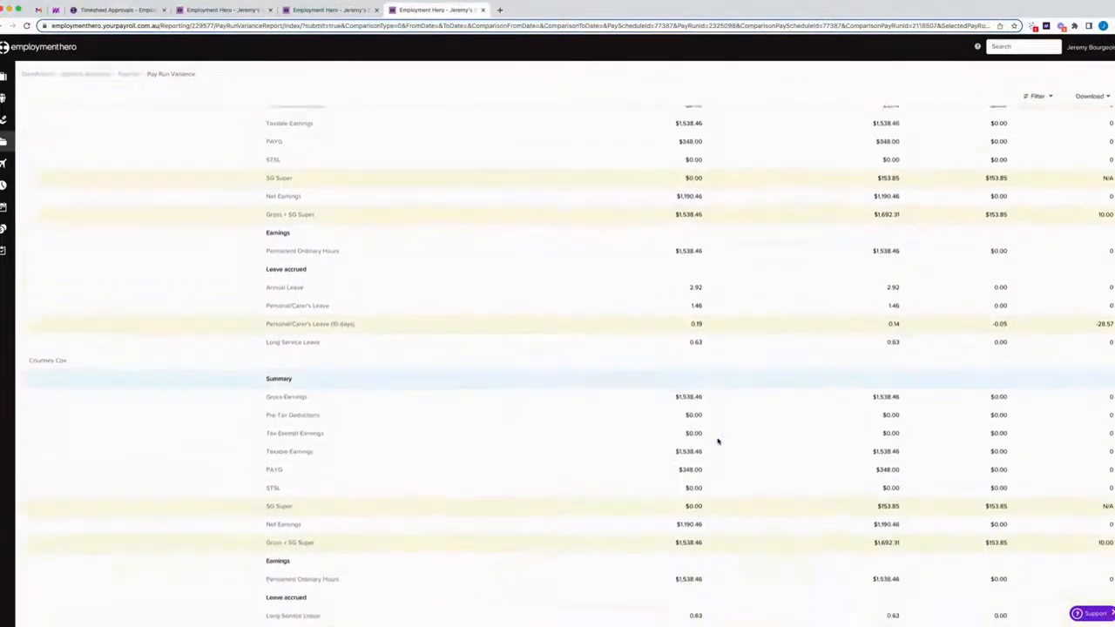
# - Return to the finalised weekly pay run and check its payment file options and the Export to MYOB information
pyautogui.click(247, 13)
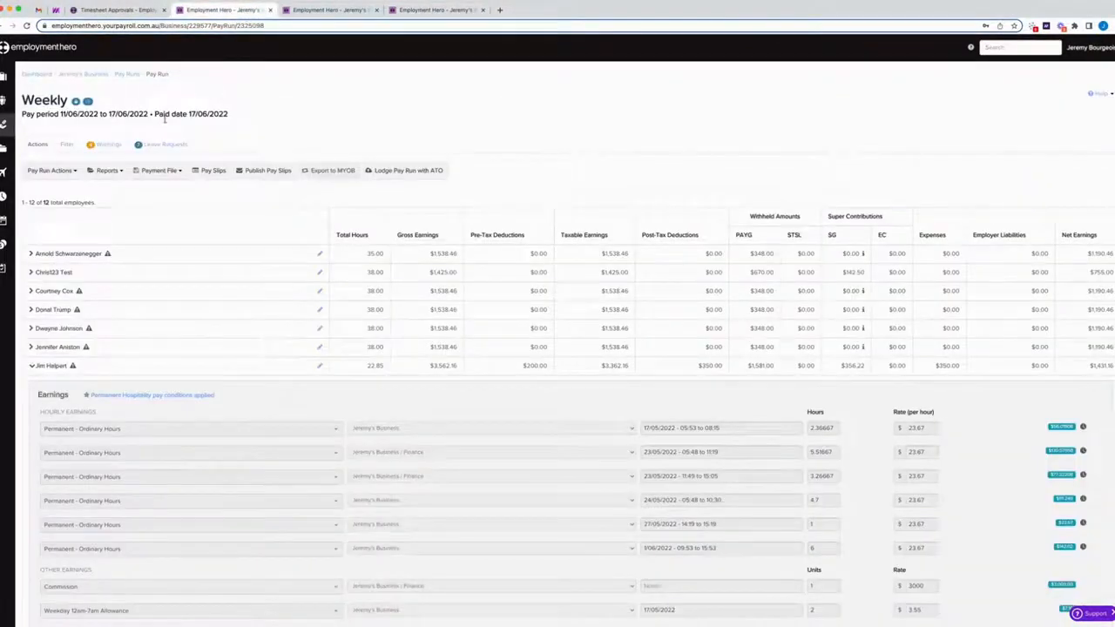
pyautogui.click(160, 170)
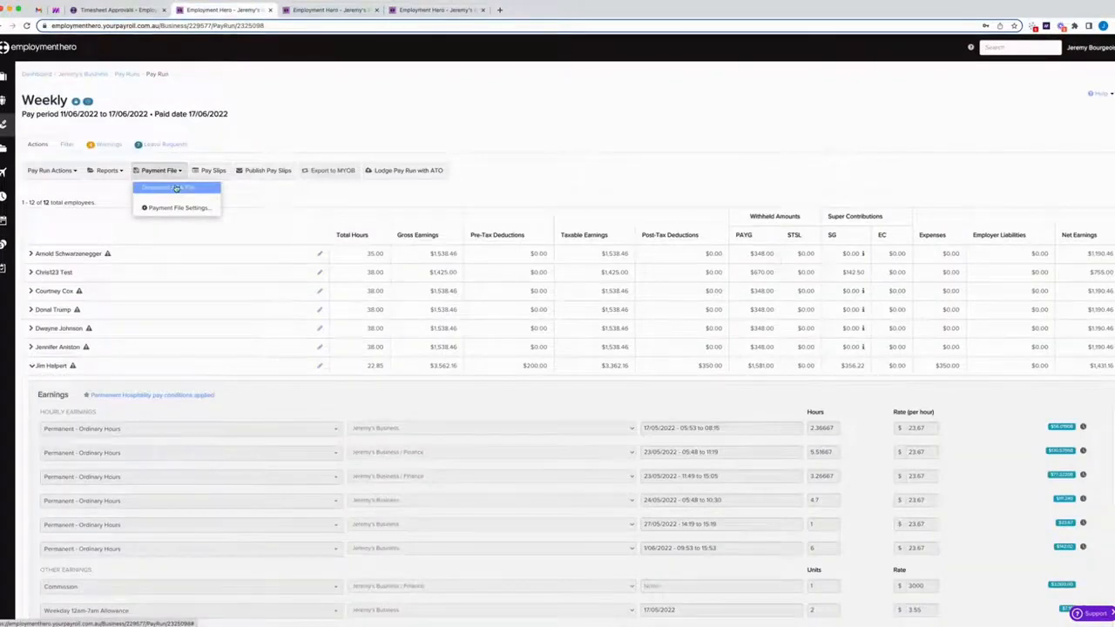
pyautogui.click(252, 198)
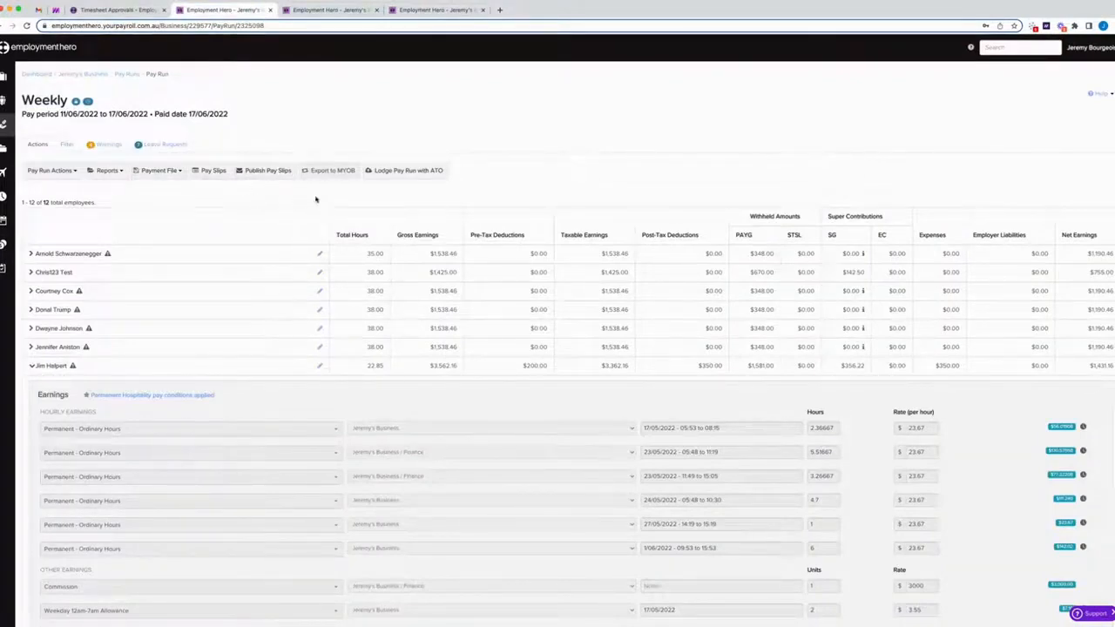
pyautogui.moveTo(354, 172)
pyautogui.moveTo(355, 172); pyautogui.dragTo(322, 173)
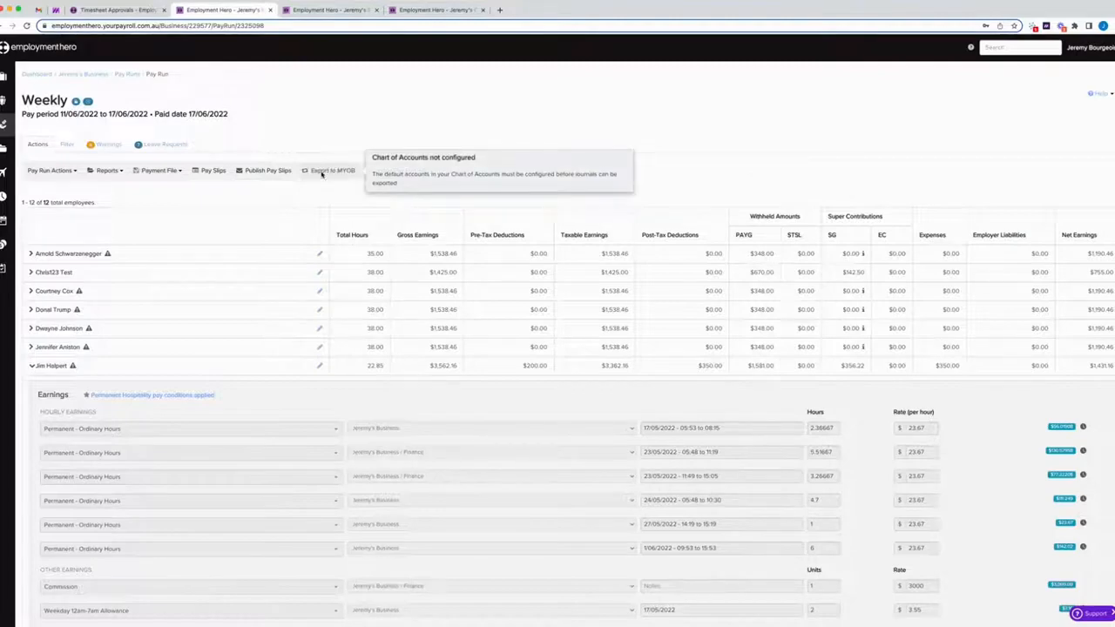